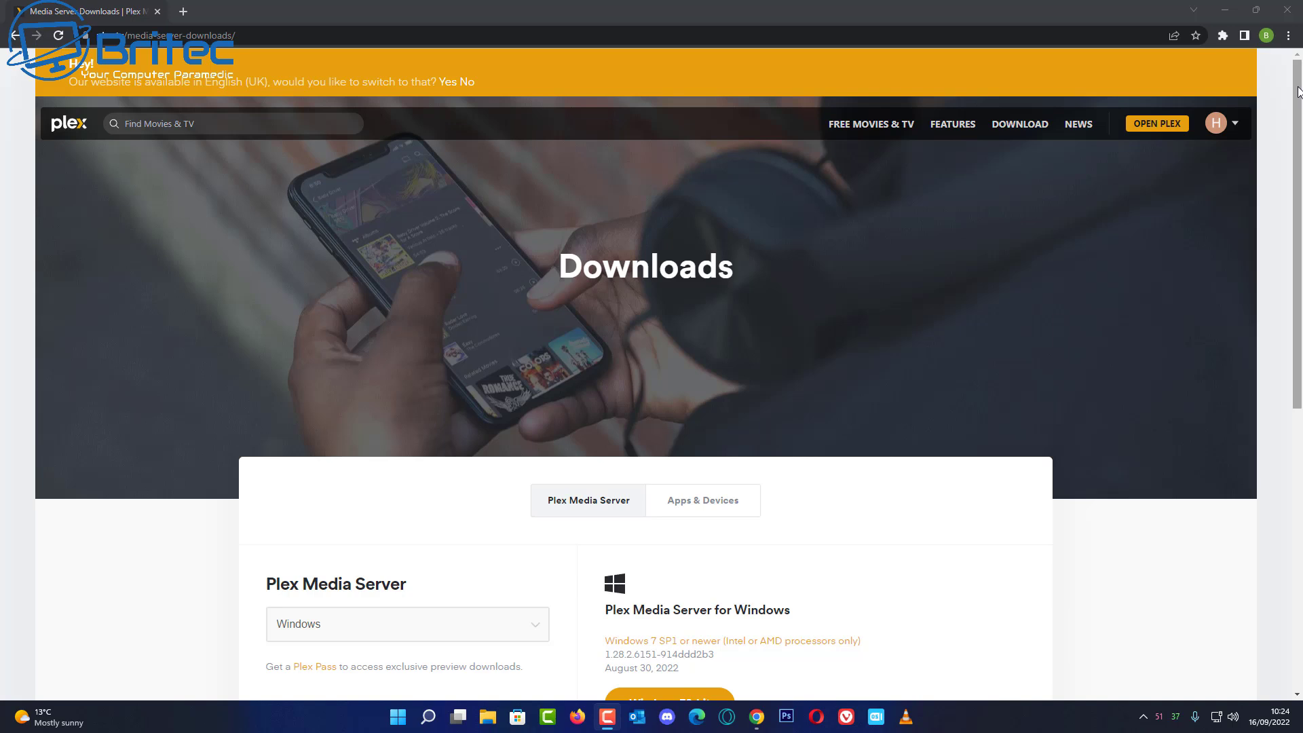
- On Plex.tv, confirm Windows stays selected as the Plex Media Server platform
left_click_drag(1299, 92, 1268, 220)
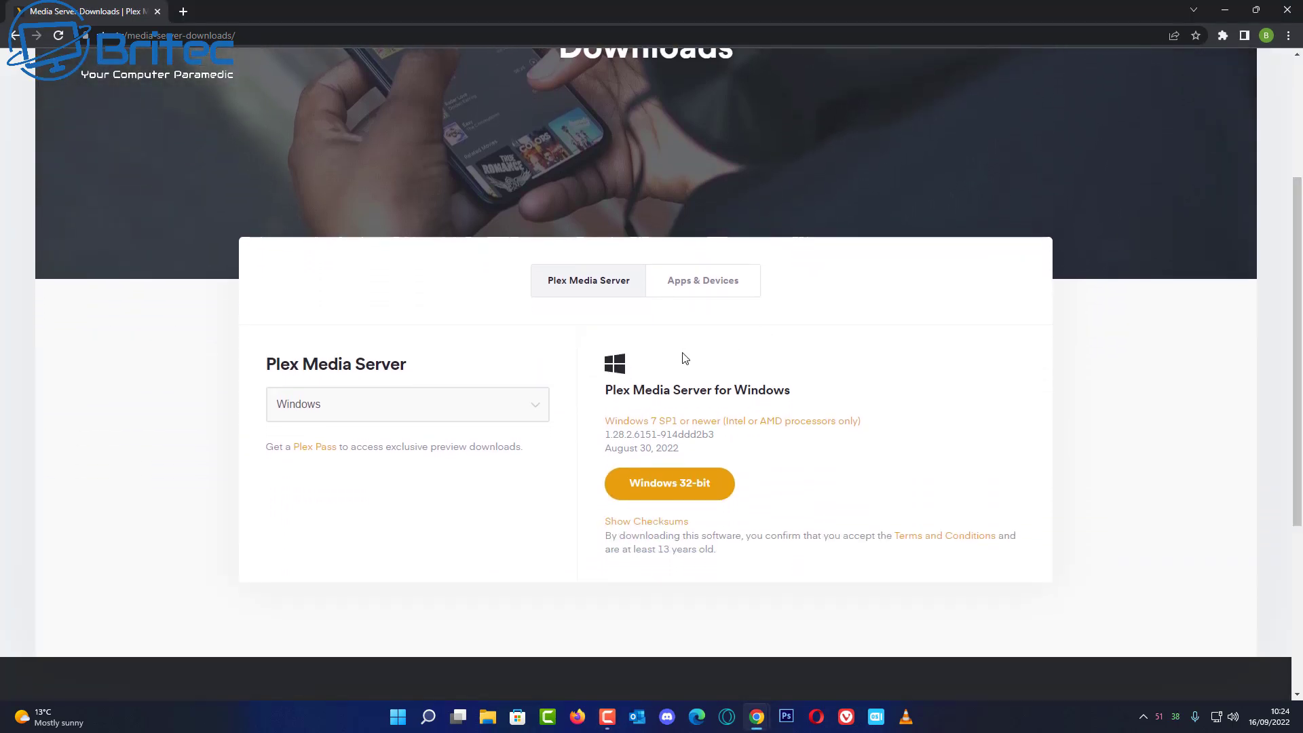
left_click_drag(609, 389, 802, 399)
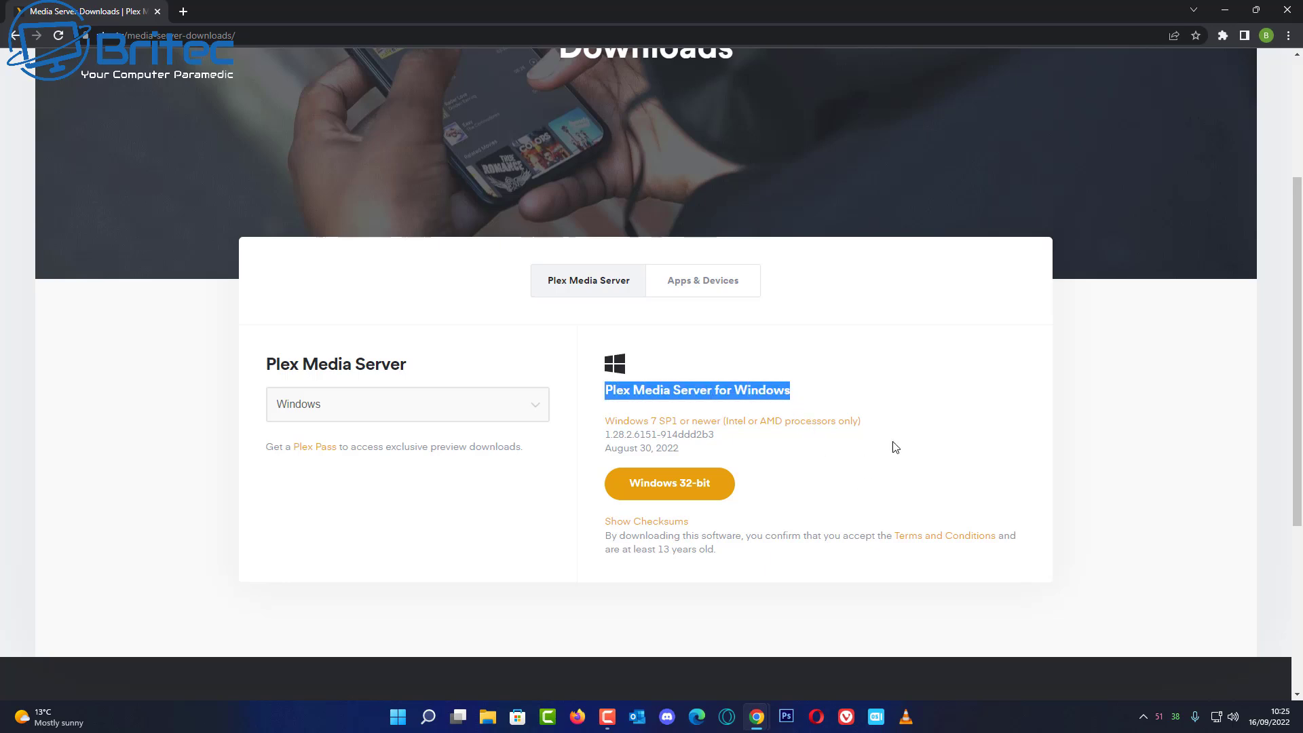
left_click(934, 417)
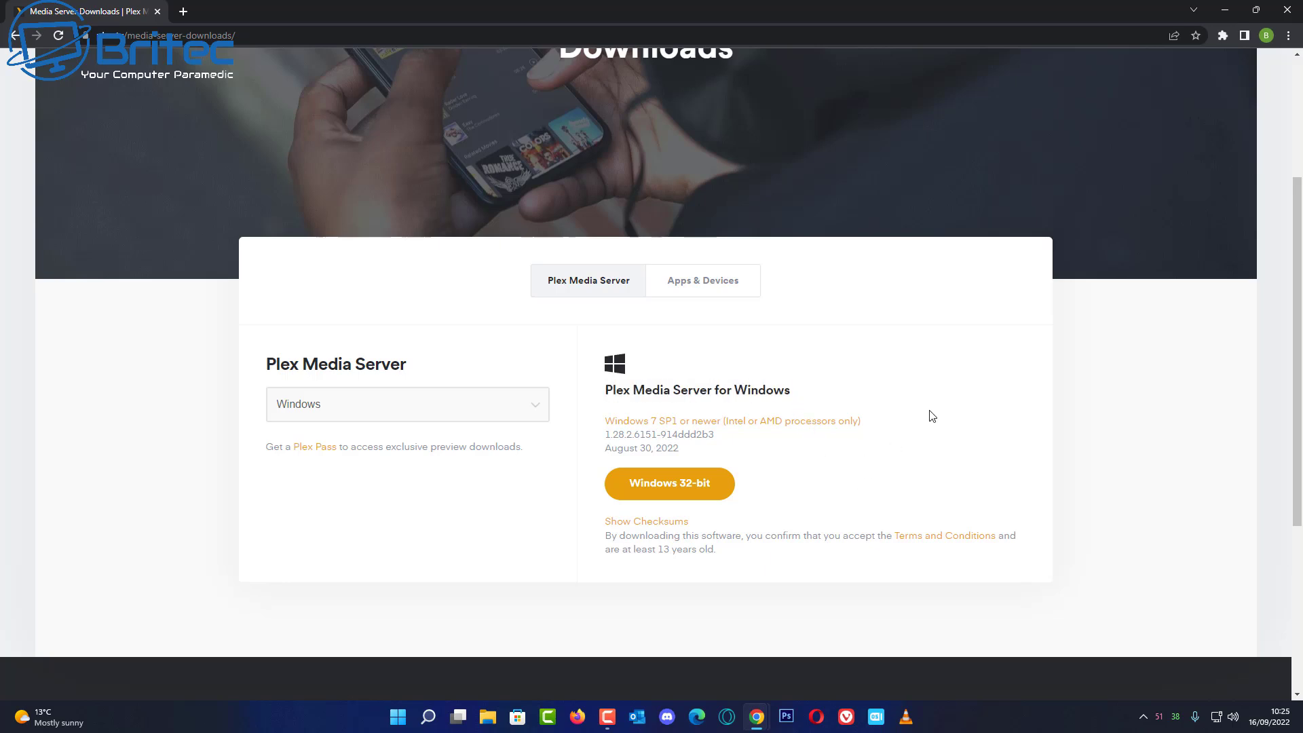
left_click(536, 407)
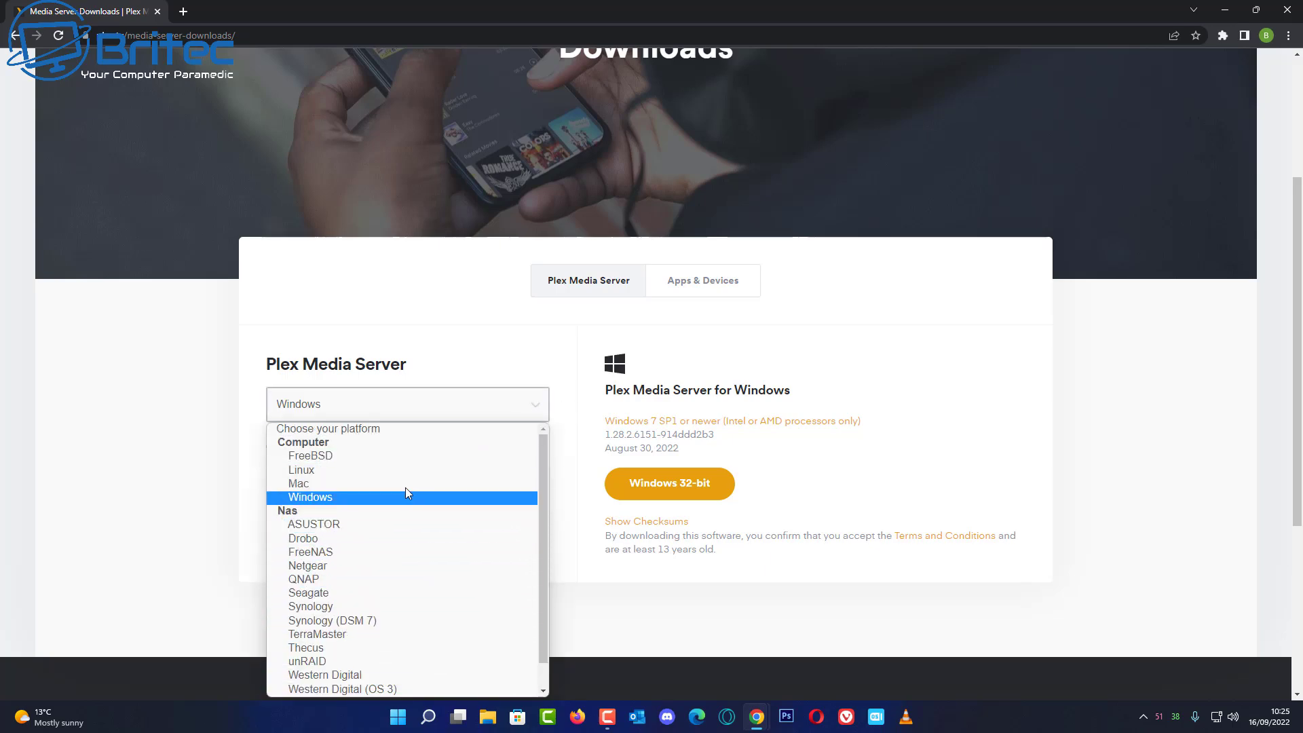
left_click(143, 462)
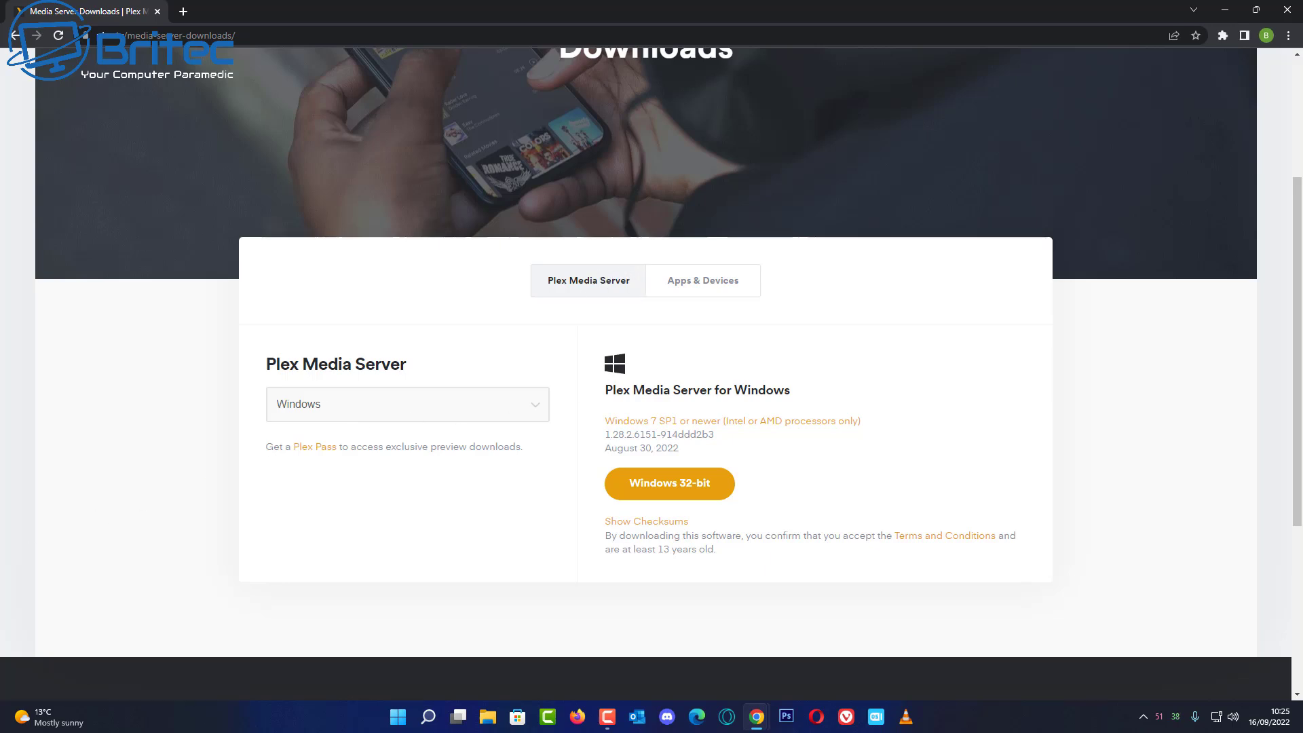
- Download the Plex Media Server Windows 32-bit installer (PlexMediaServer-1.28.2.6151 x86)
left_click(703, 285)
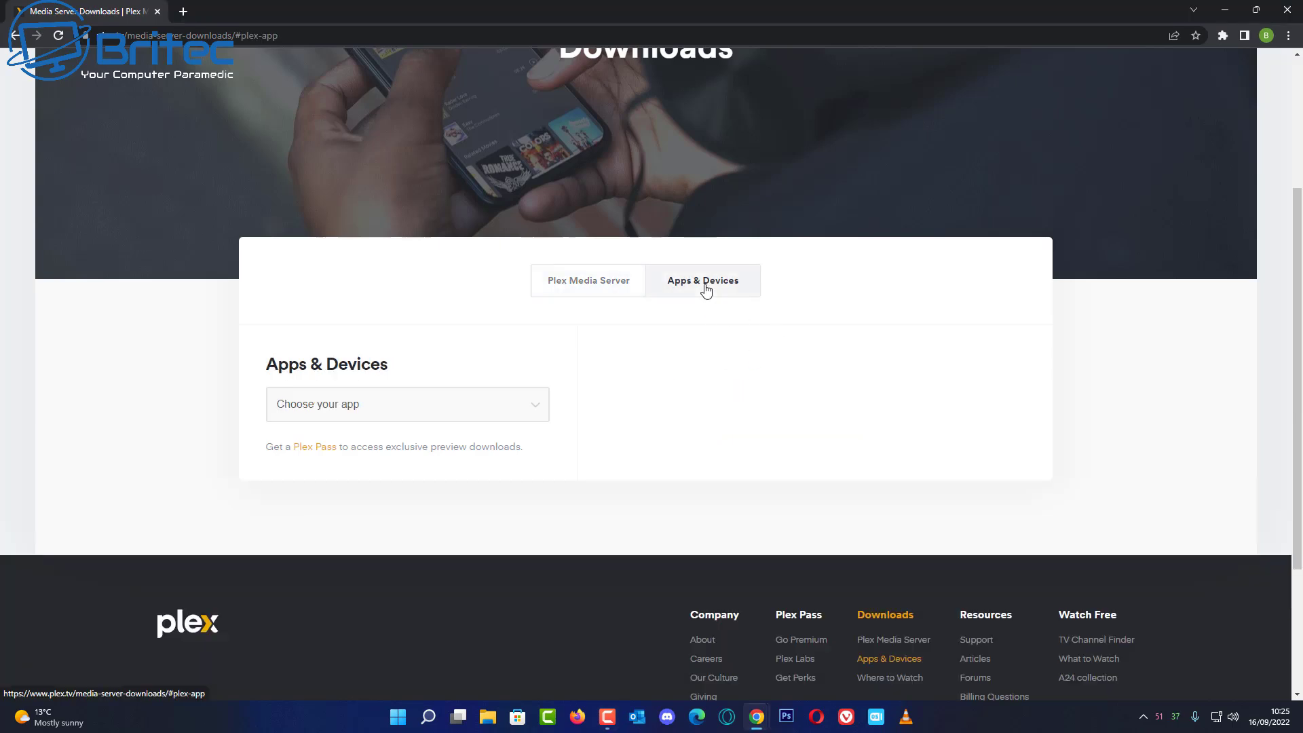
left_click(574, 285)
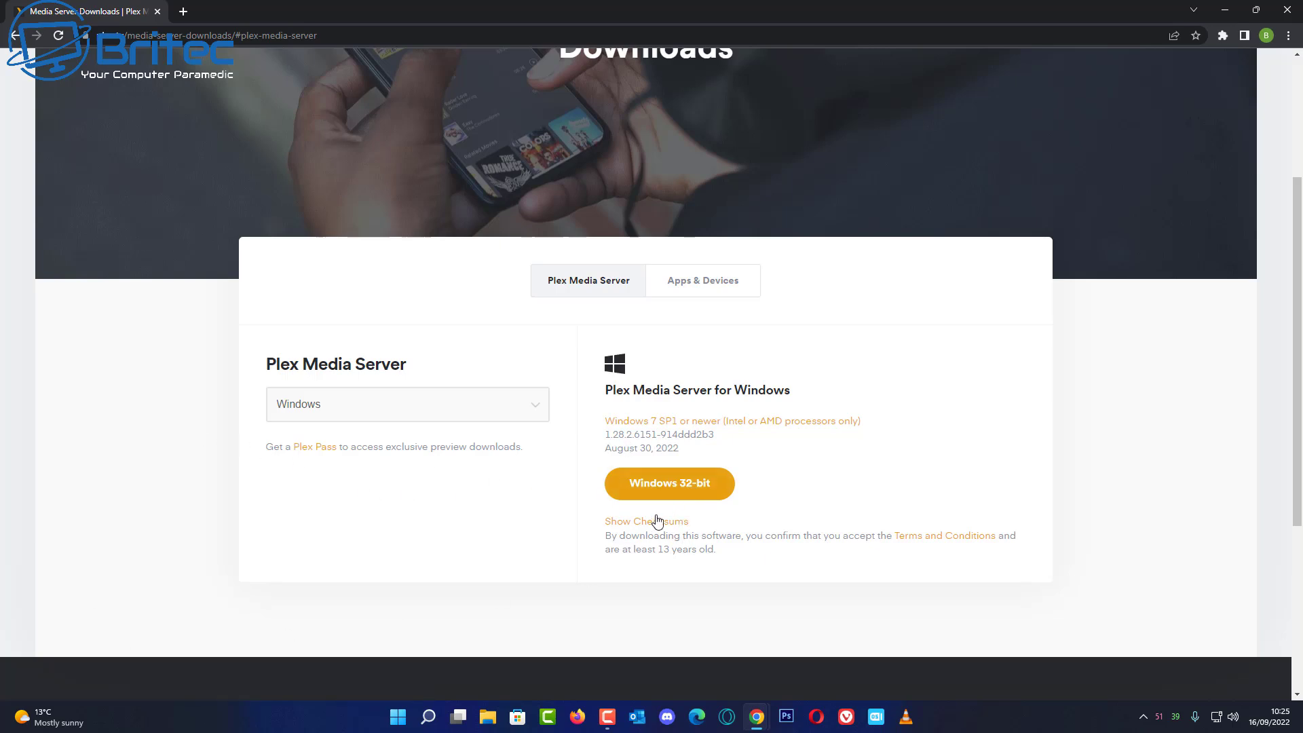
left_click(657, 492)
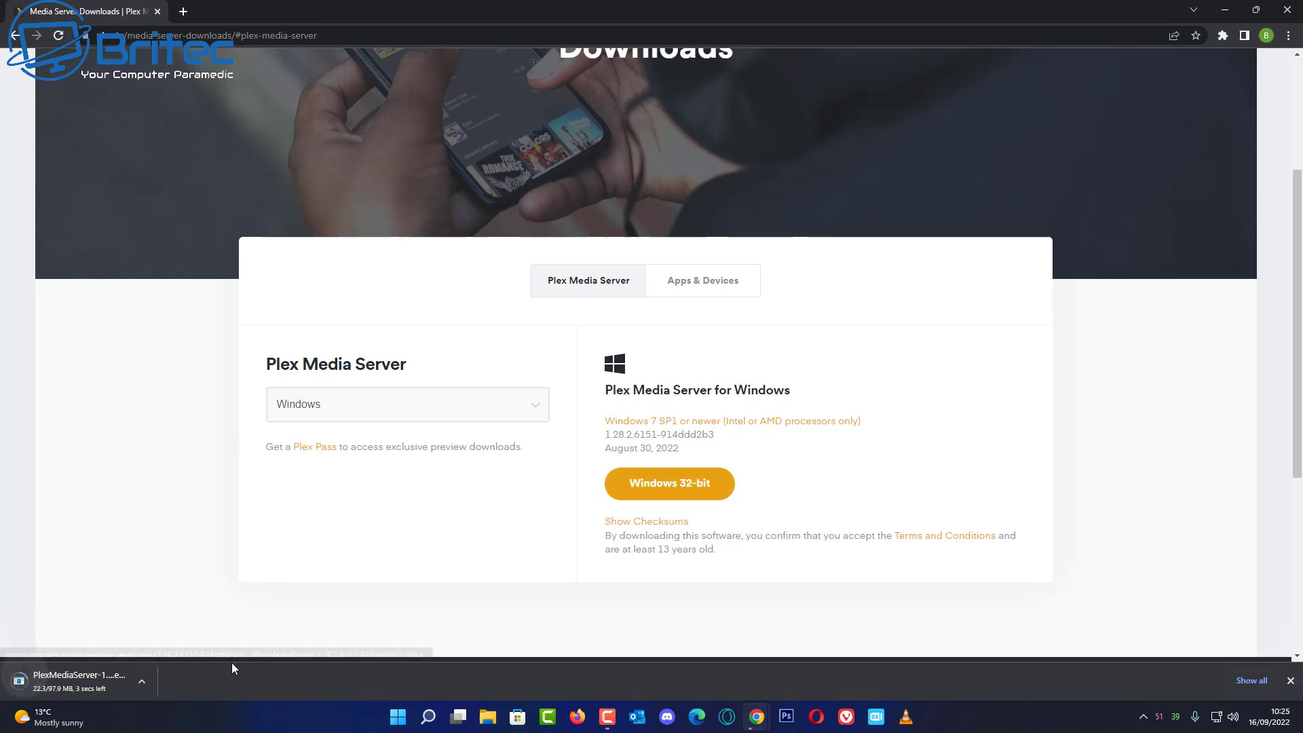
left_click(11, 695)
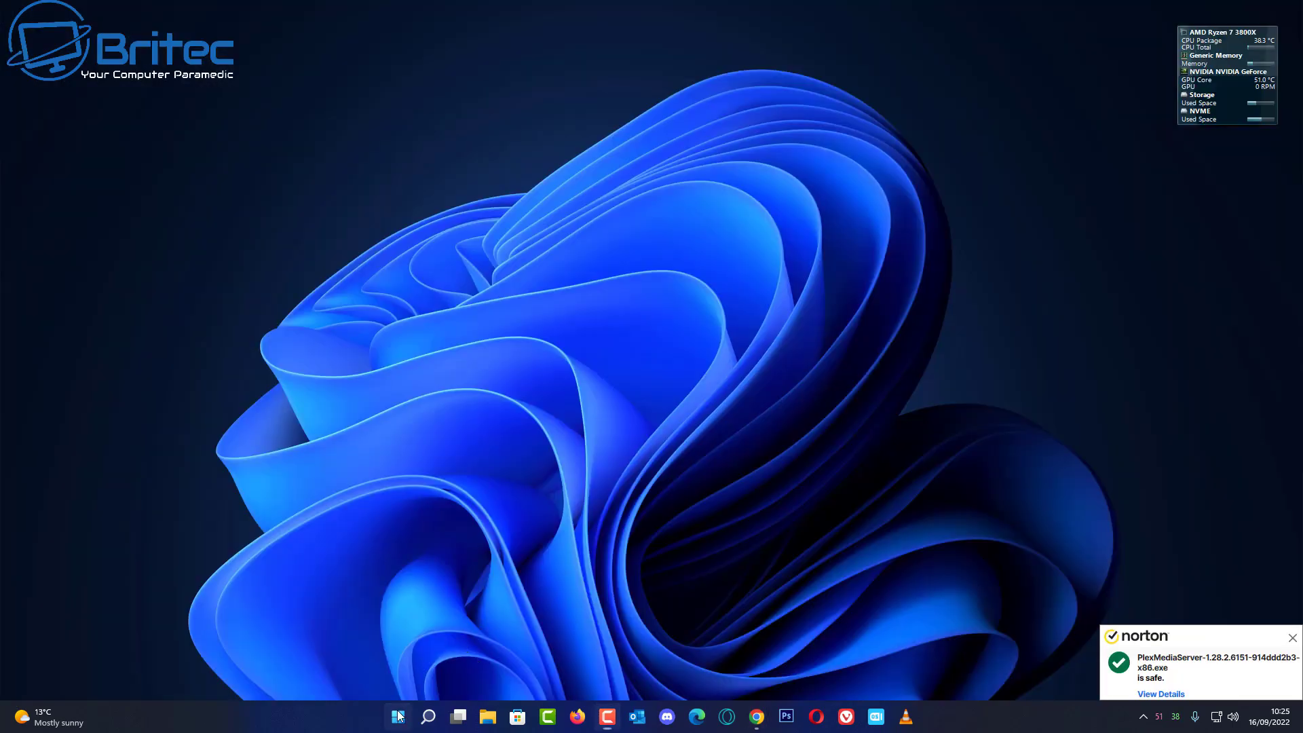
- In File Explorer's Network view, open the OfficeNAS (DS1520+) device
right_click(397, 717)
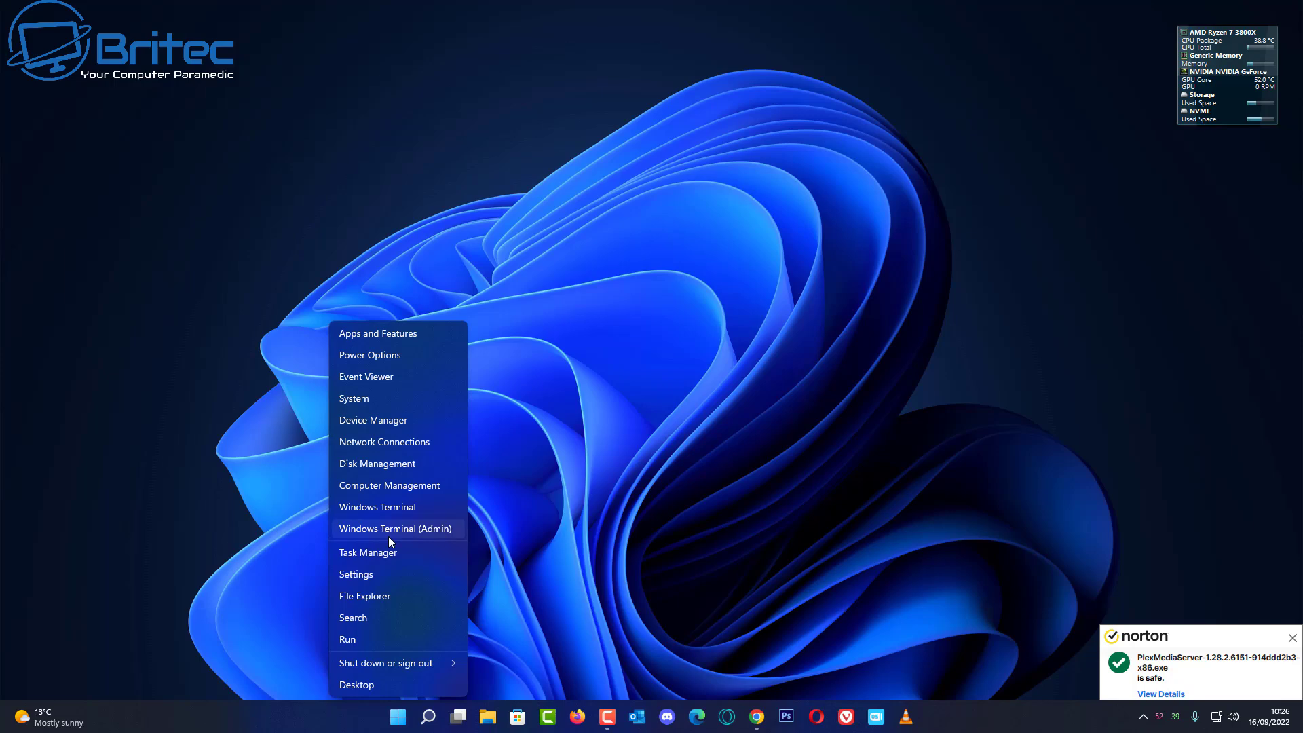
left_click(372, 594)
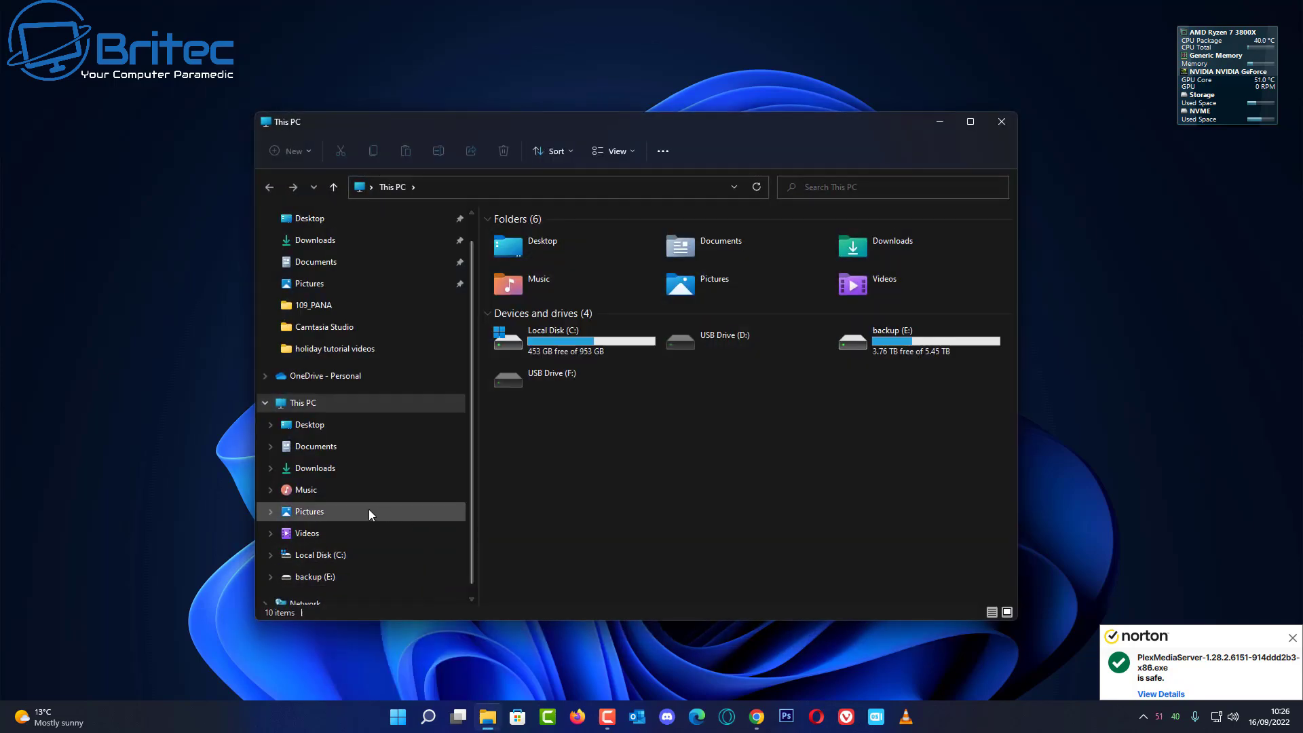
scroll(369, 509, "down", 1)
left_click(301, 584)
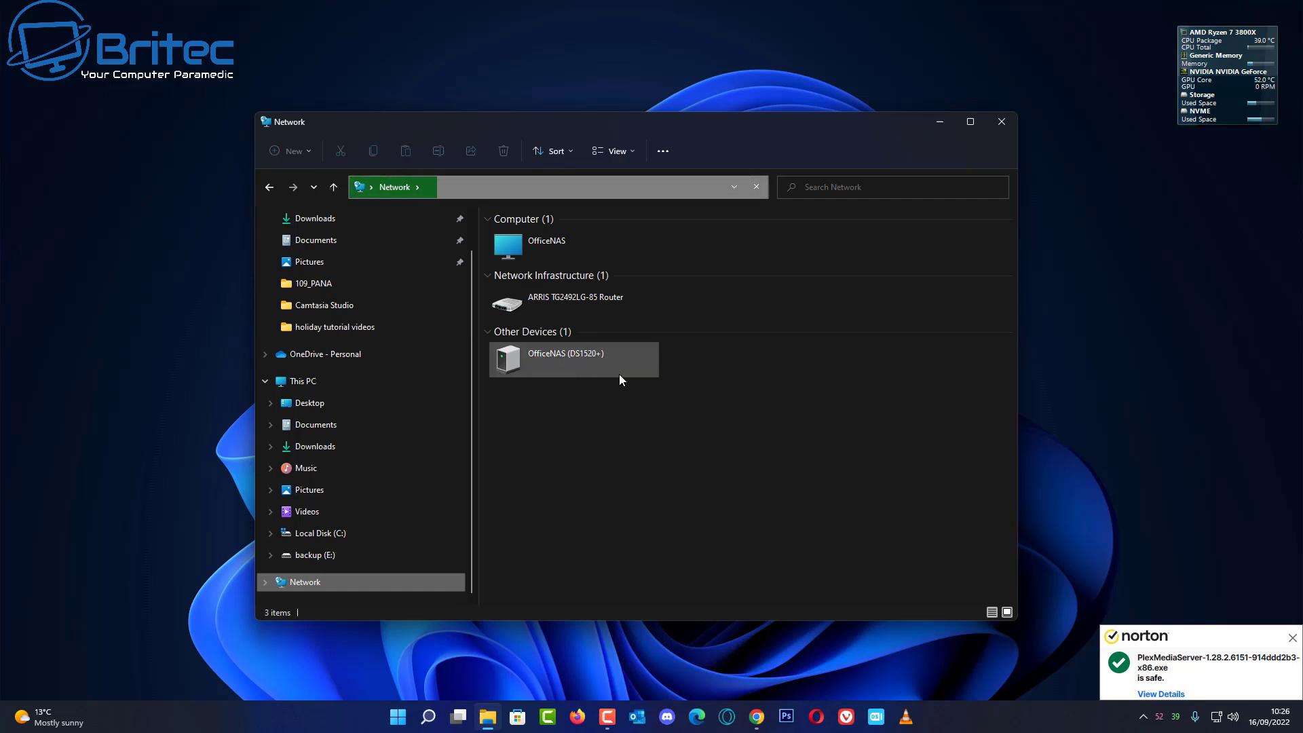
left_click(604, 357)
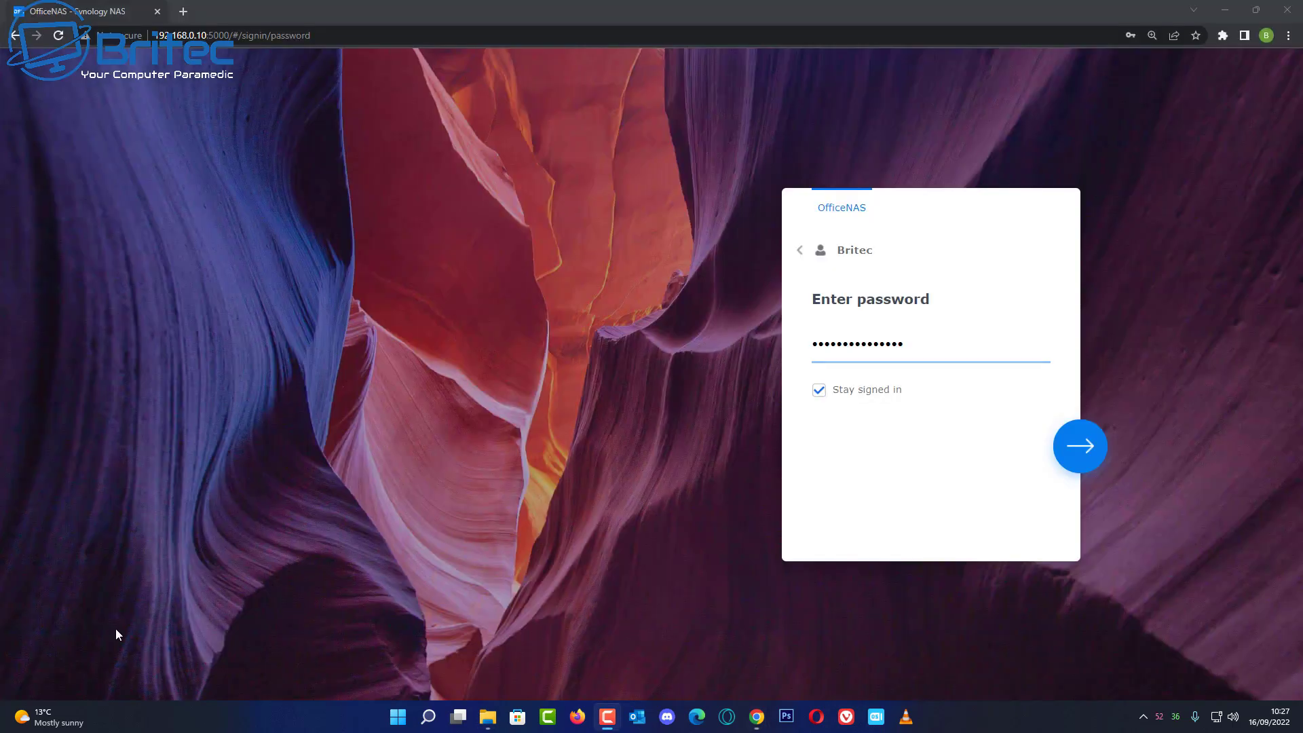
- Sign in to Synology DSM and browse the All Packages list in Package Center
left_click(1093, 455)
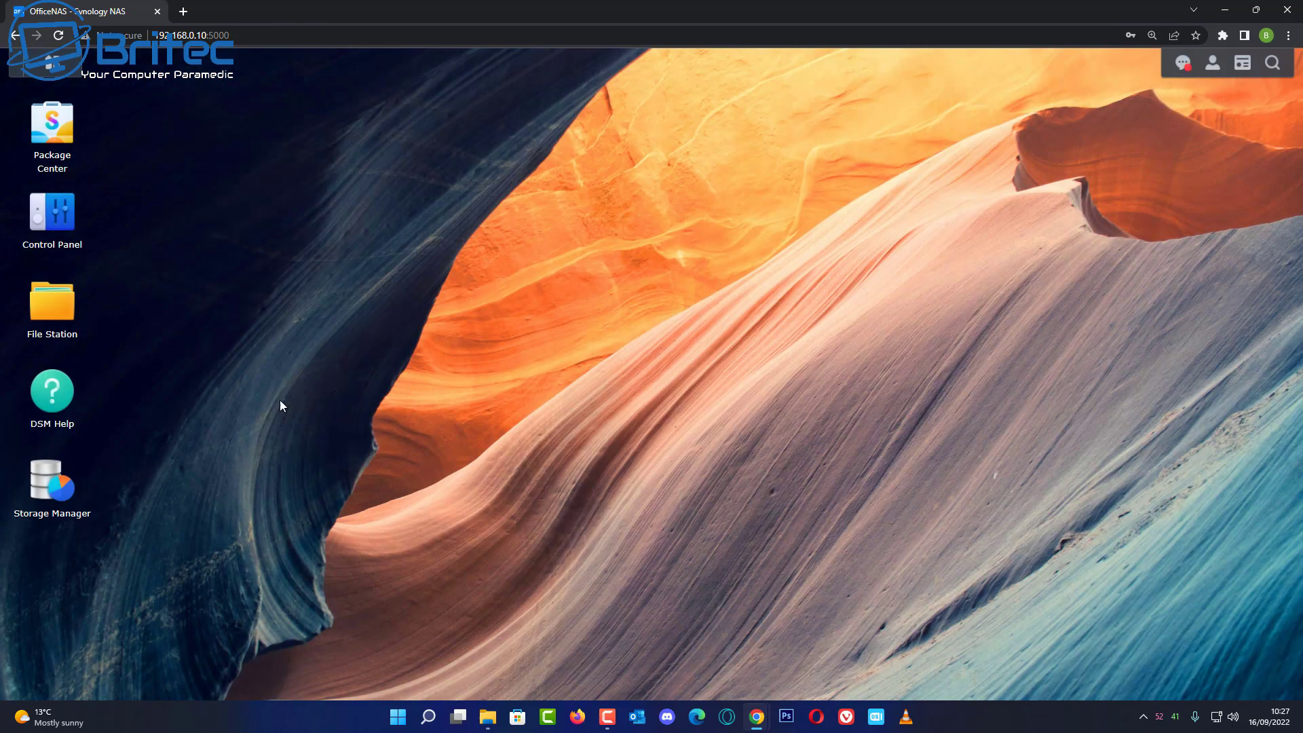
left_click(64, 132)
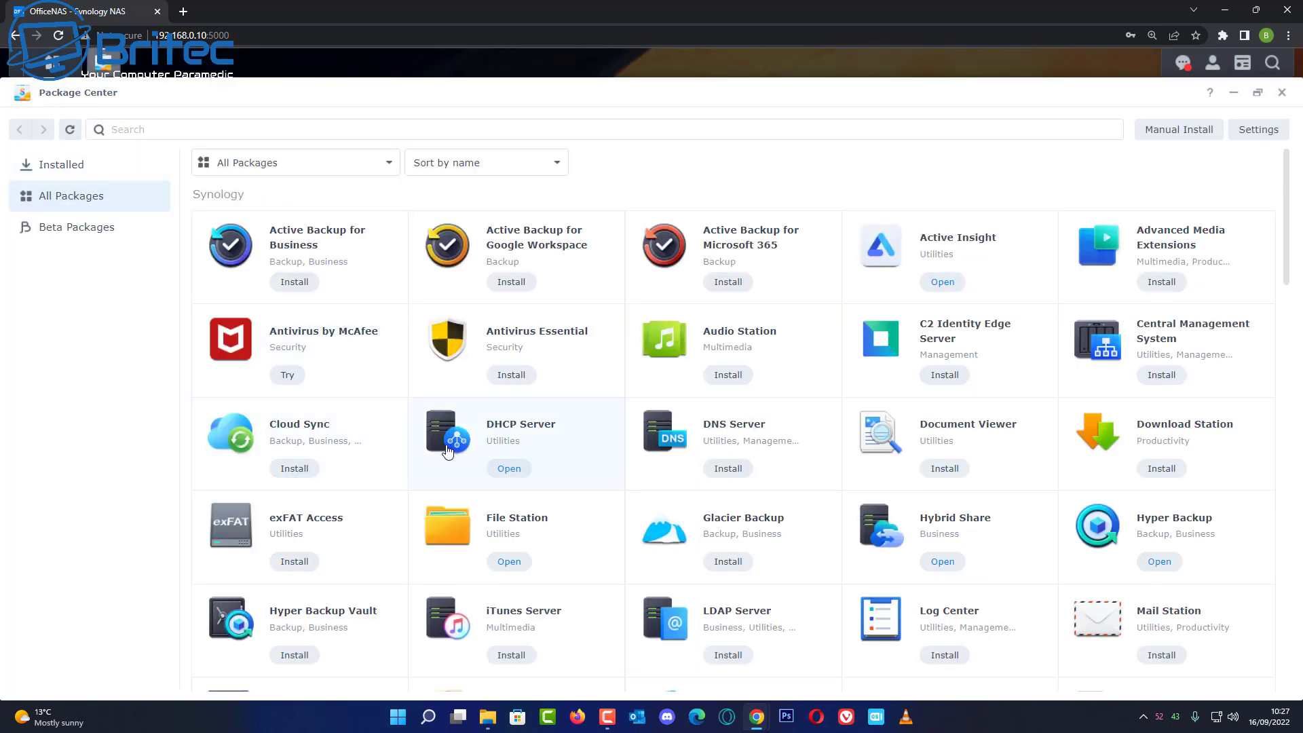
scroll(446, 451, "down", 5)
scroll(446, 451, "down", 5)
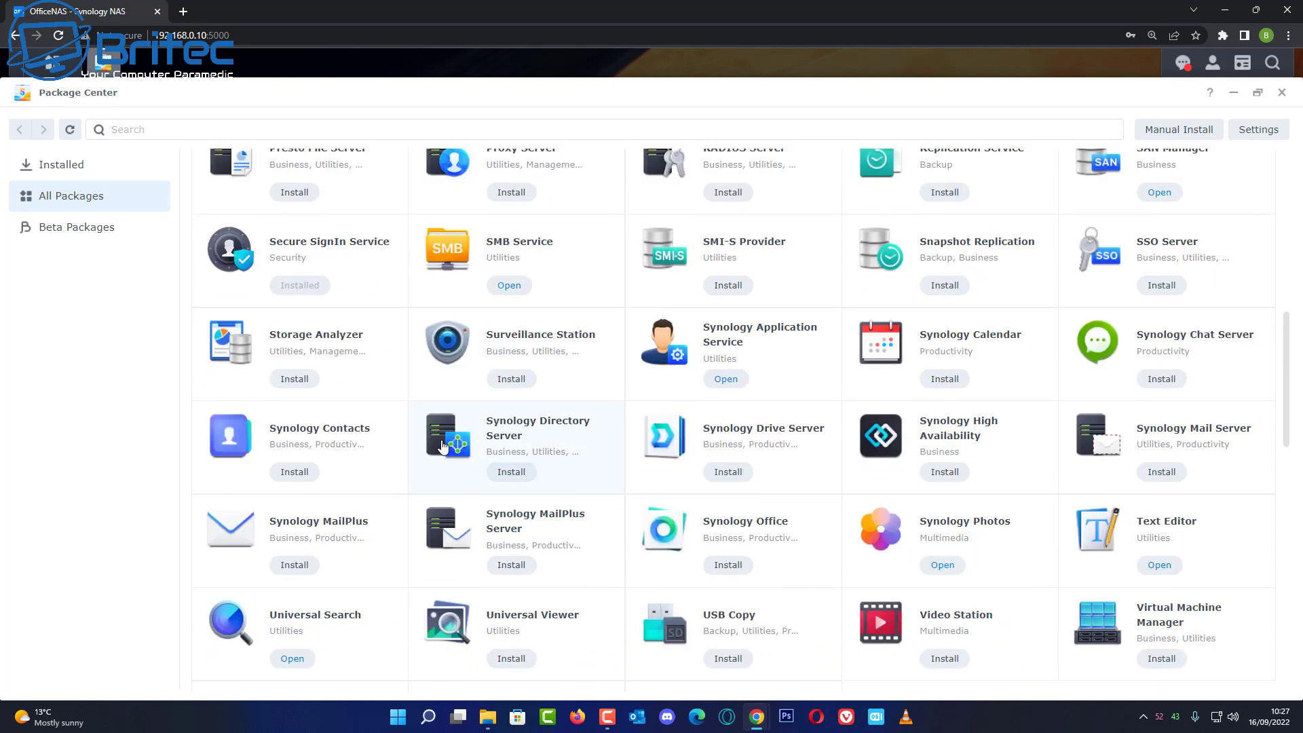
scroll(441, 446, "down", 5)
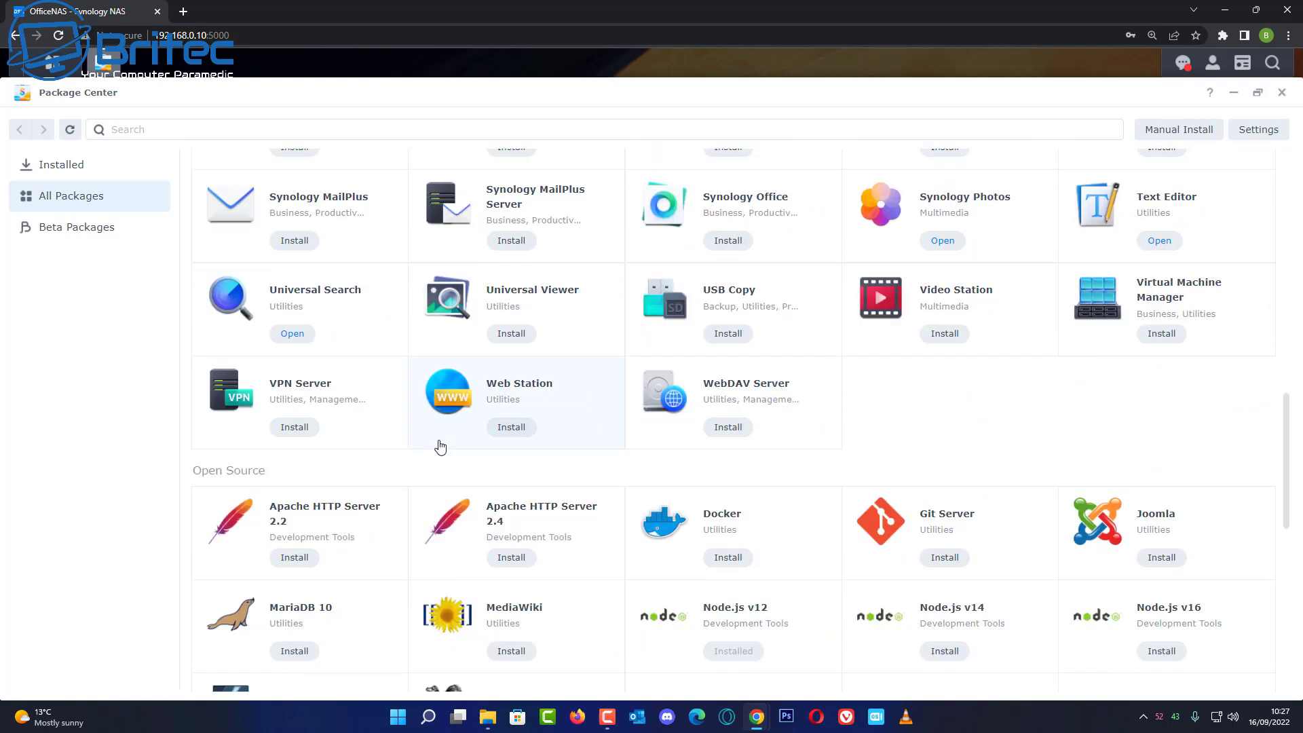
scroll(562, 455, "down", 3)
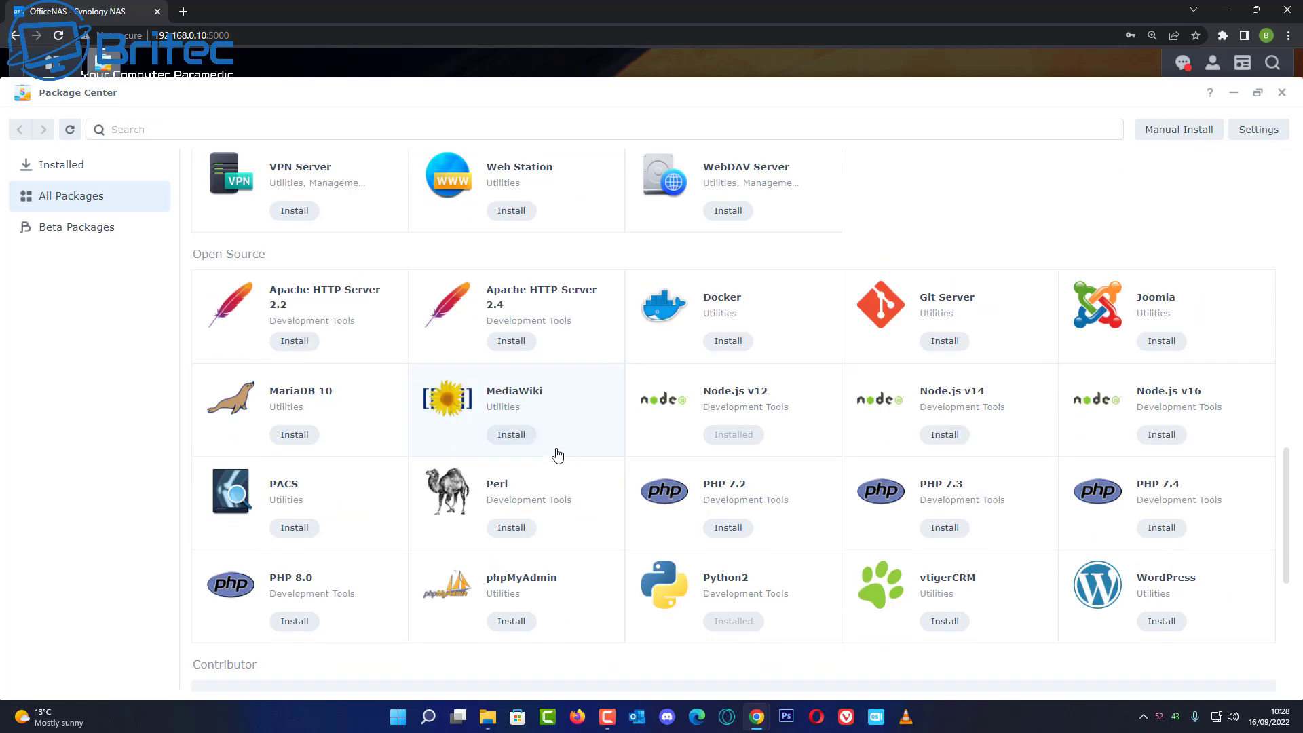
scroll(547, 453, "up", 10)
scroll(535, 449, "up", 3)
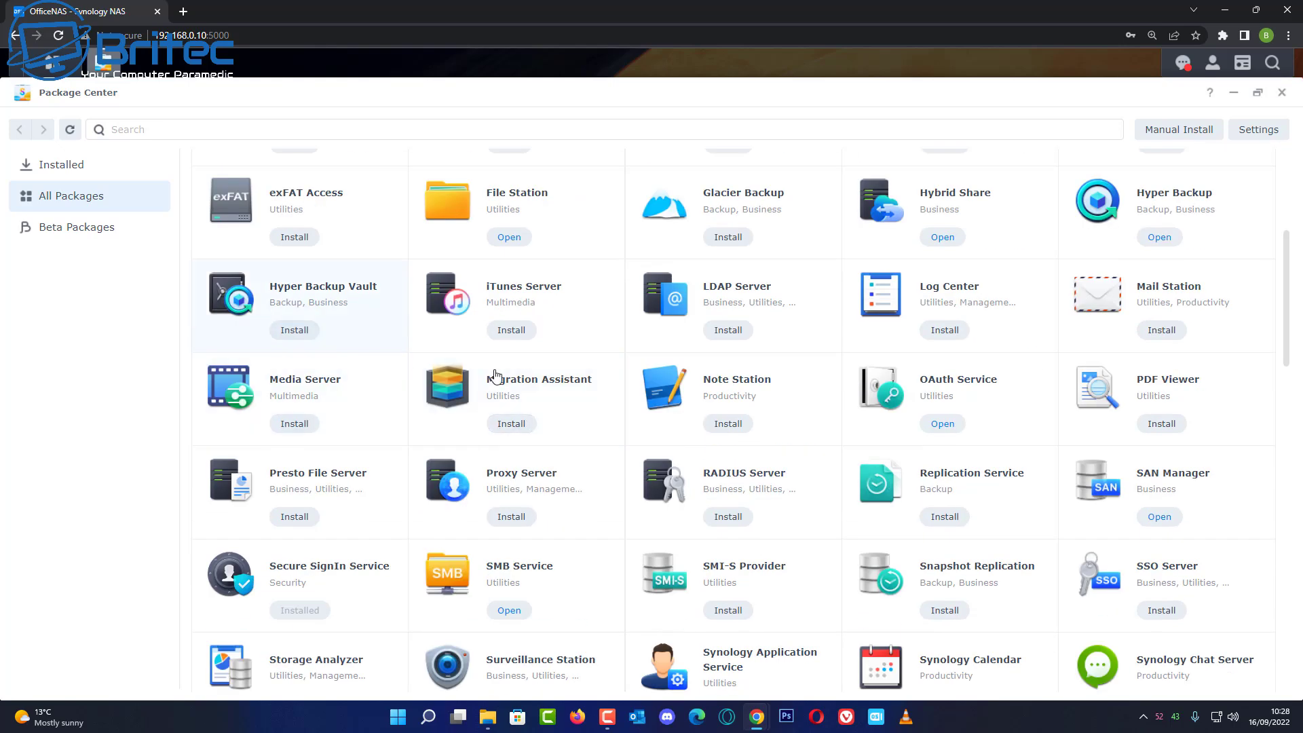
- Check the Plex Media Server beta package, then confirm it is installed (01/30/2022)
left_click(83, 229)
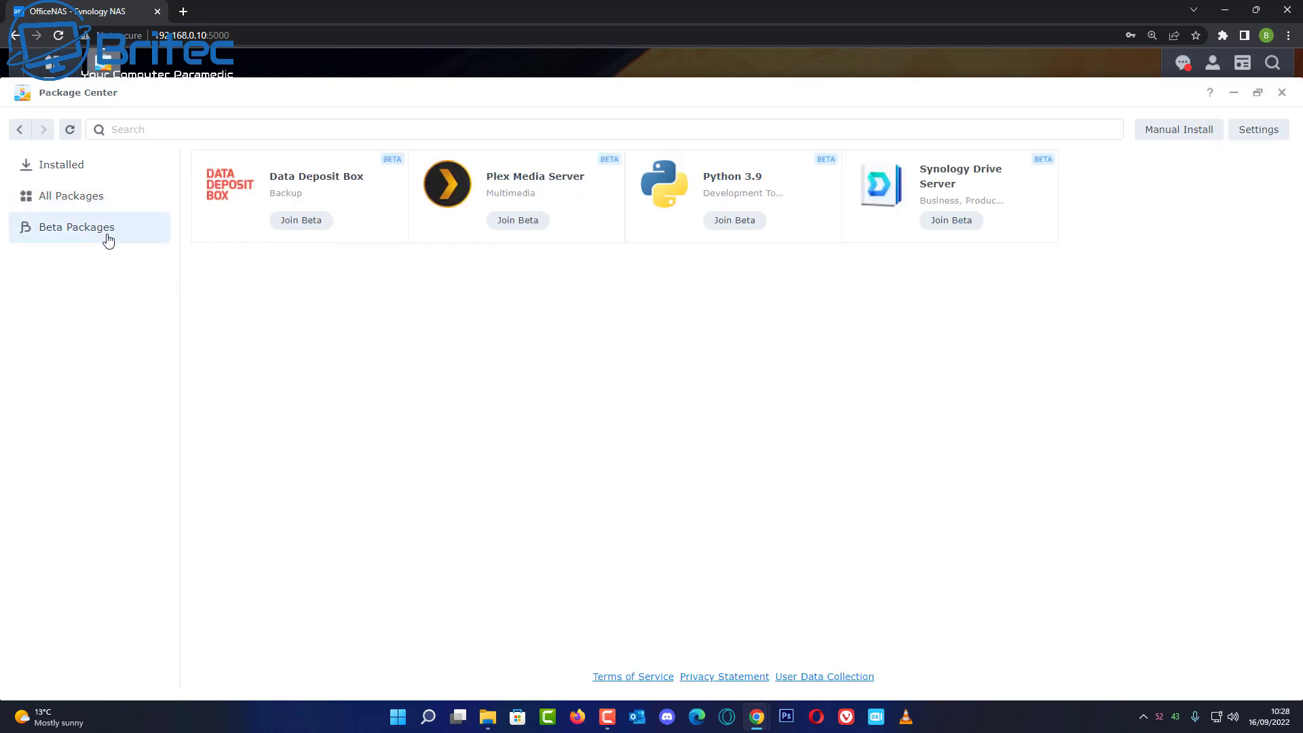
left_click(541, 182)
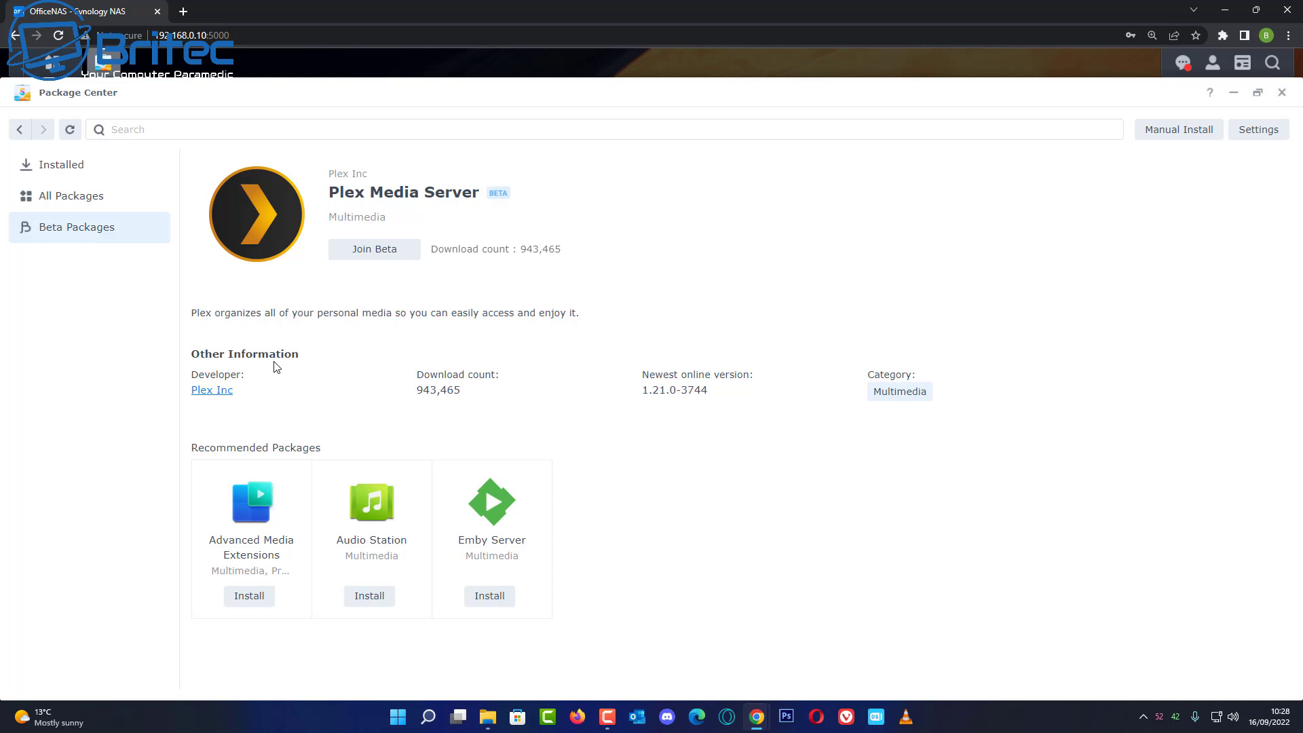
left_click(70, 165)
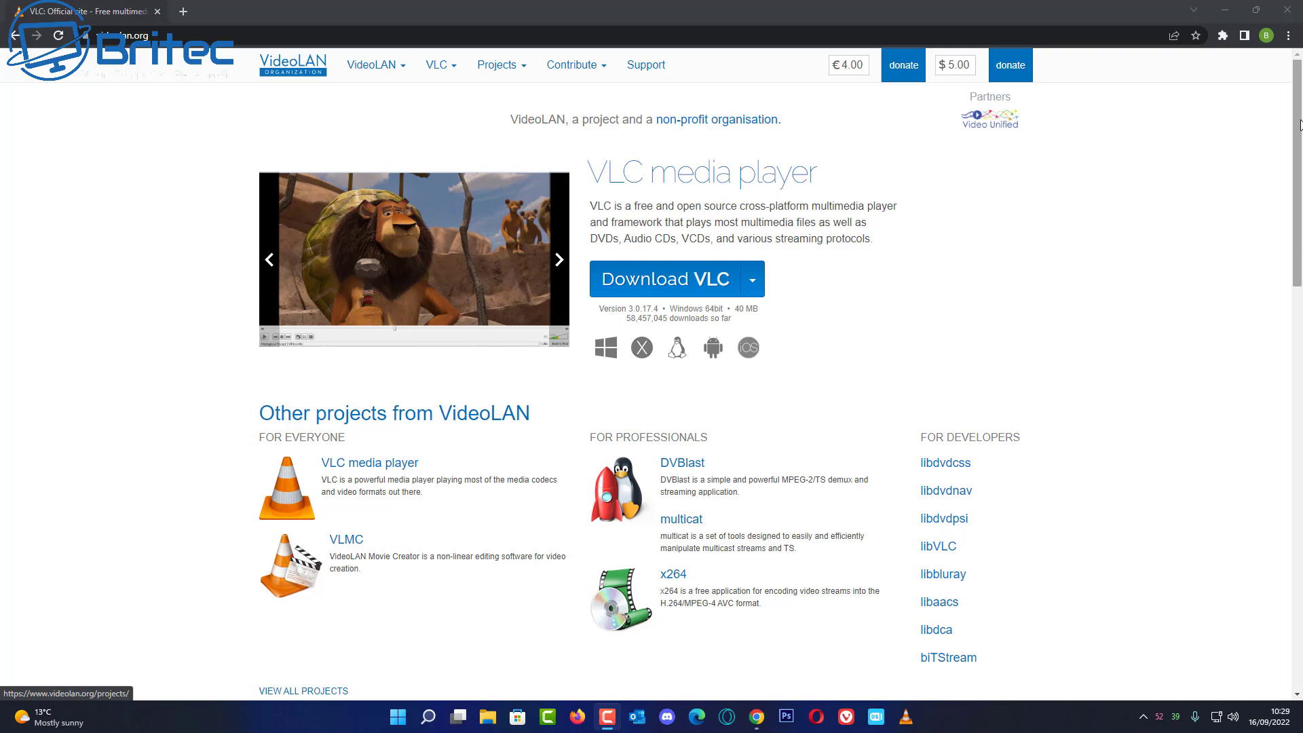
- Search CdkeySales for 'windows 10' and open the Windows 10 Pro OEM key product
key("super+d")
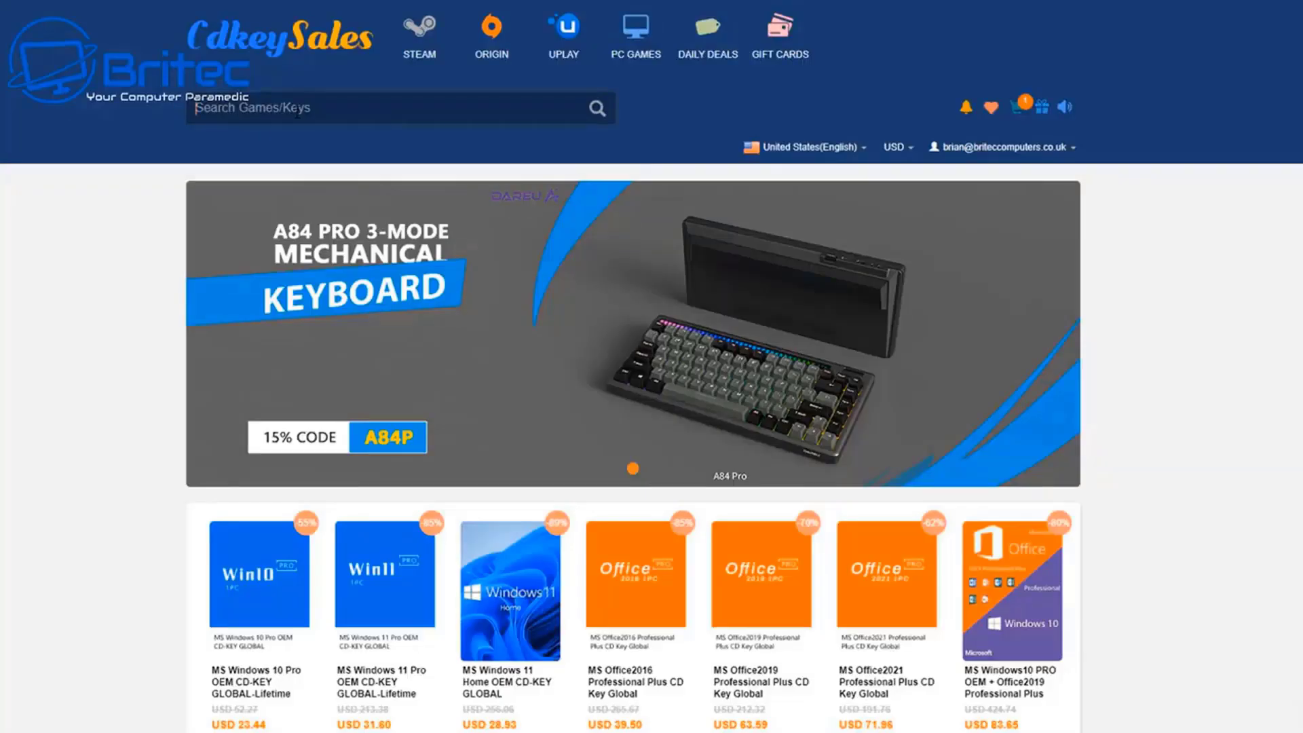
type("window")
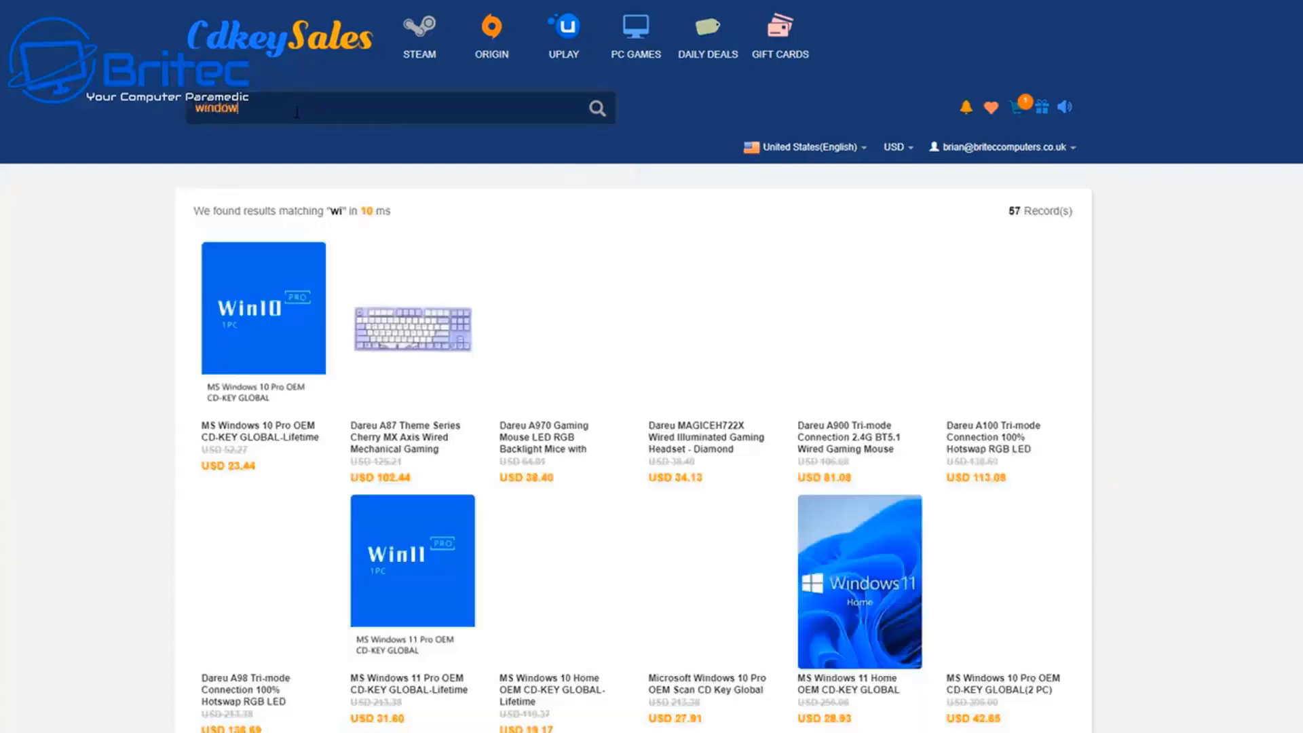
type("s 10")
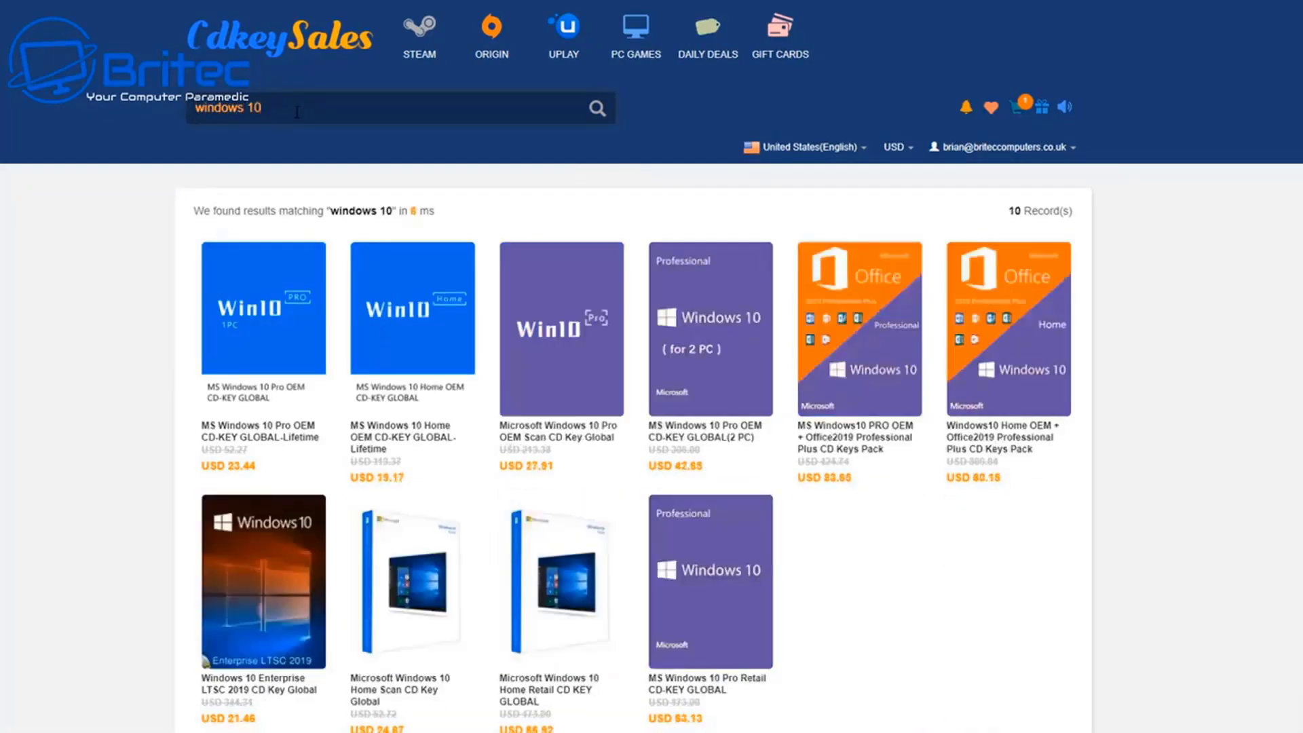
left_click(270, 355)
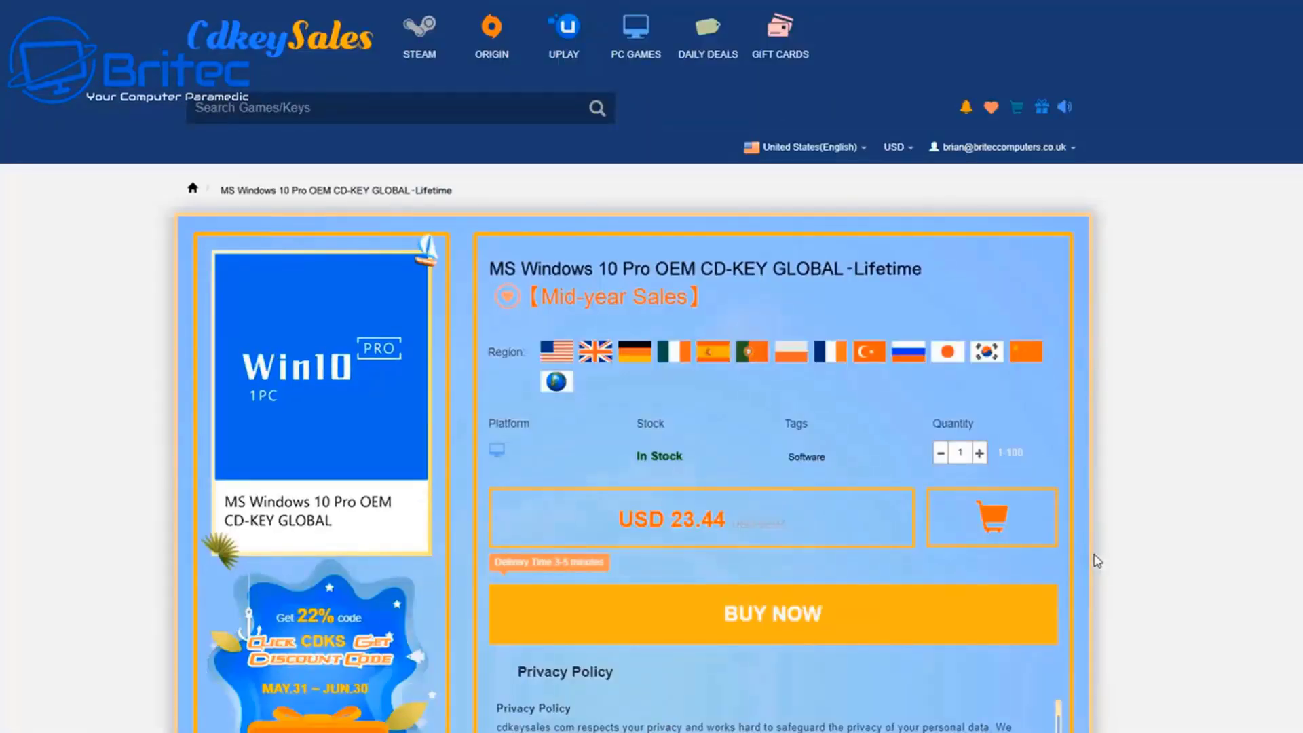
- Buy the Windows 10 Pro key and apply promo code BR09, lowering the total to USD 16.41
scroll(1093, 560, "down", 1)
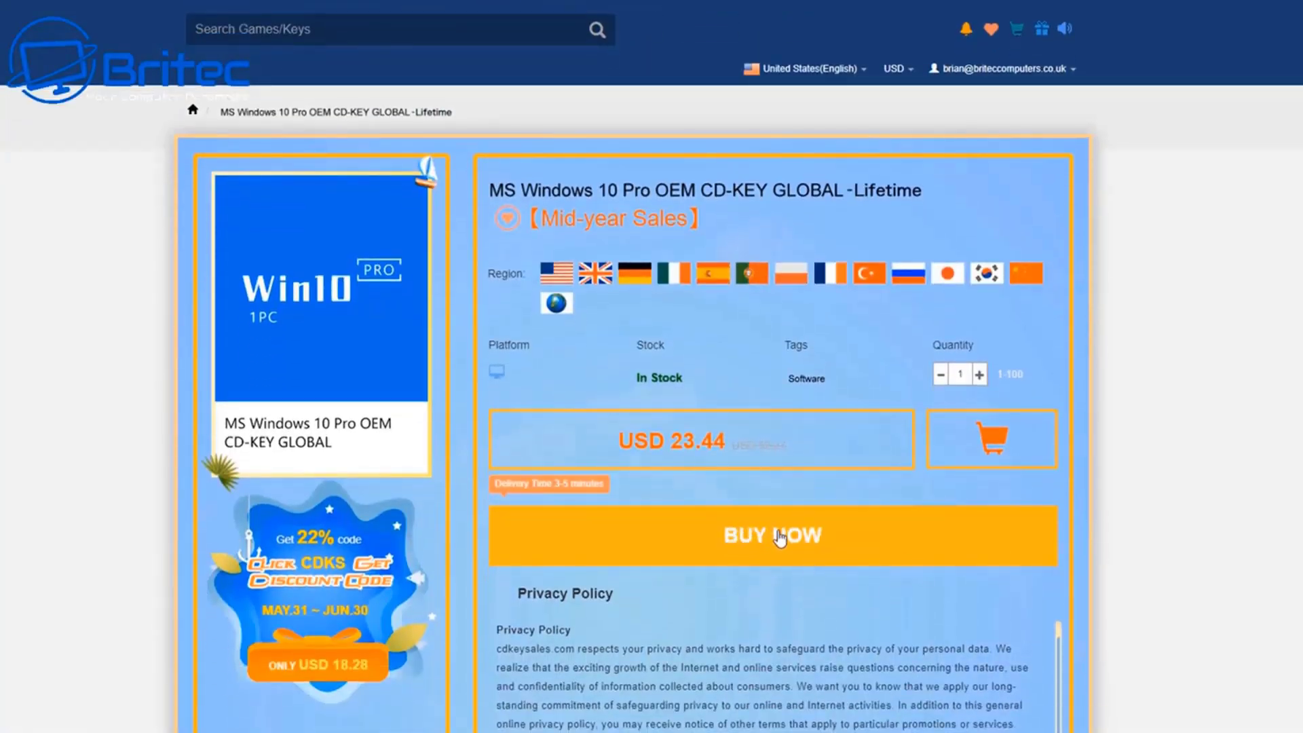
left_click(780, 539)
left_click(337, 523)
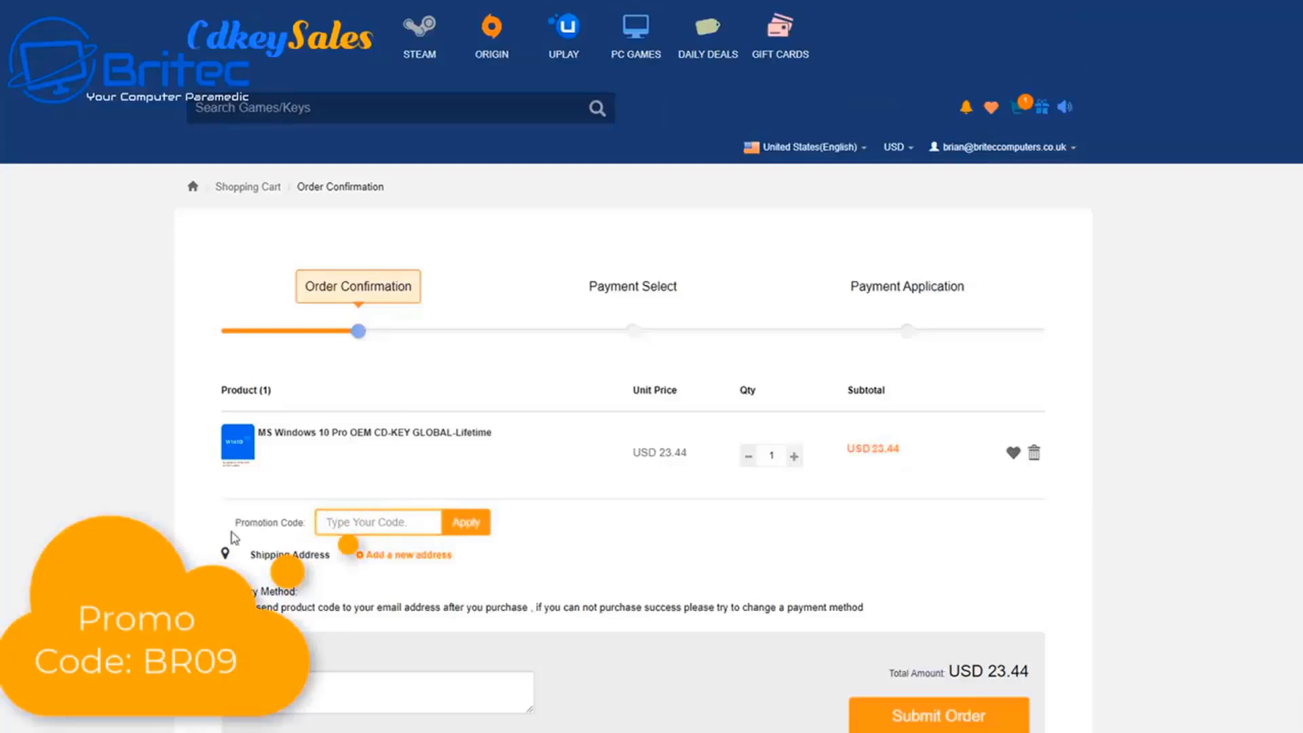
type("BR09")
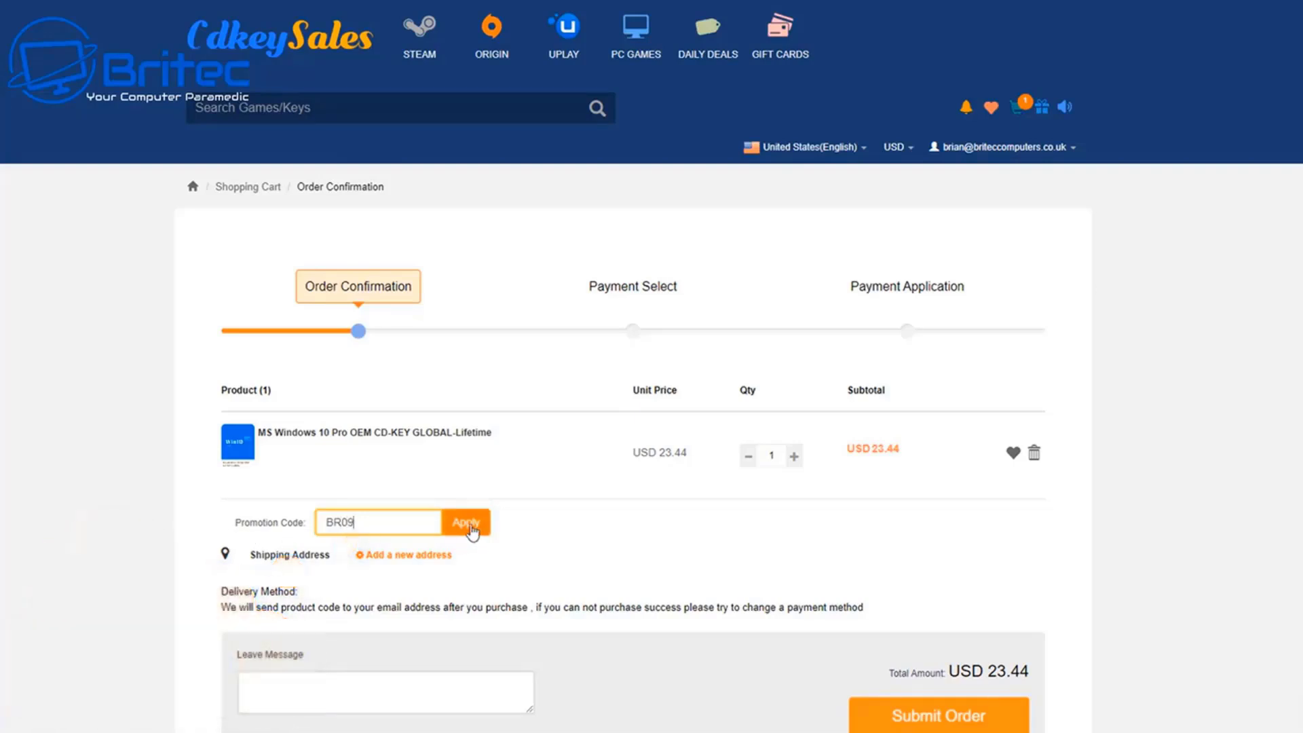
left_click(473, 532)
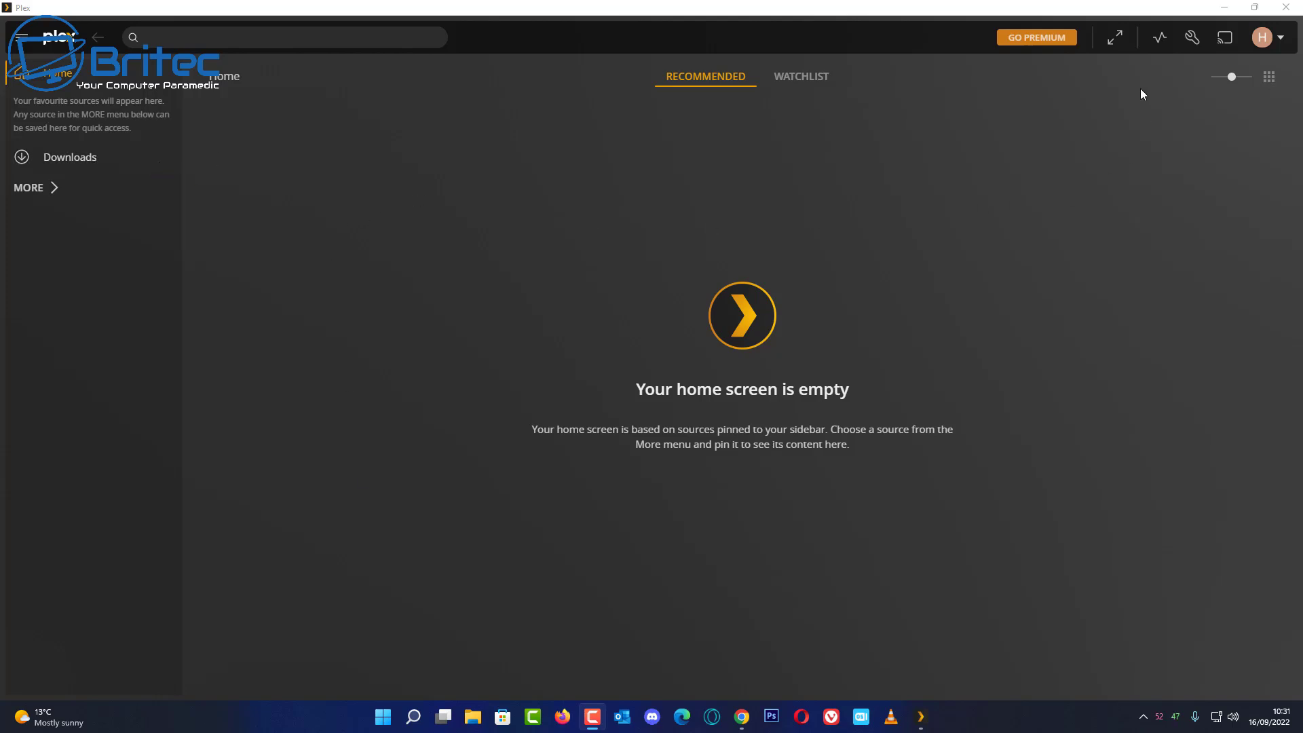
left_click(1191, 38)
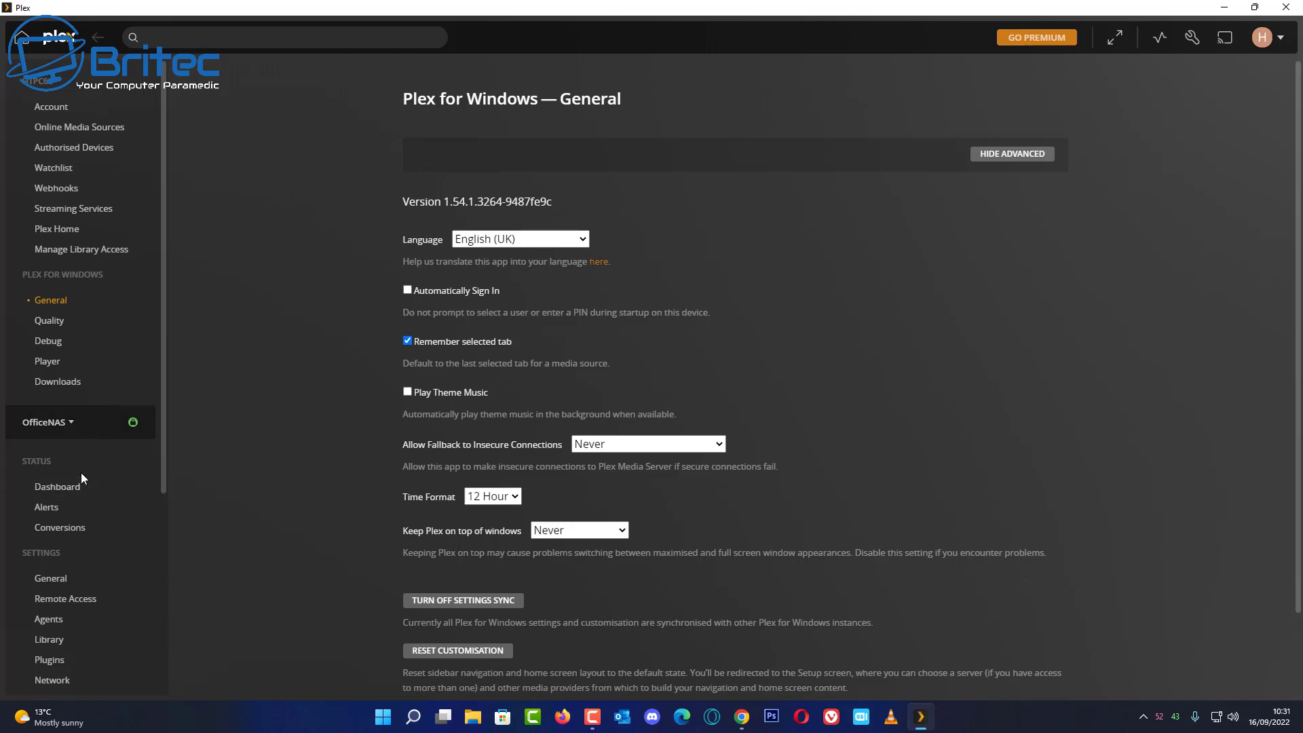
scroll(88, 486, "down", 1)
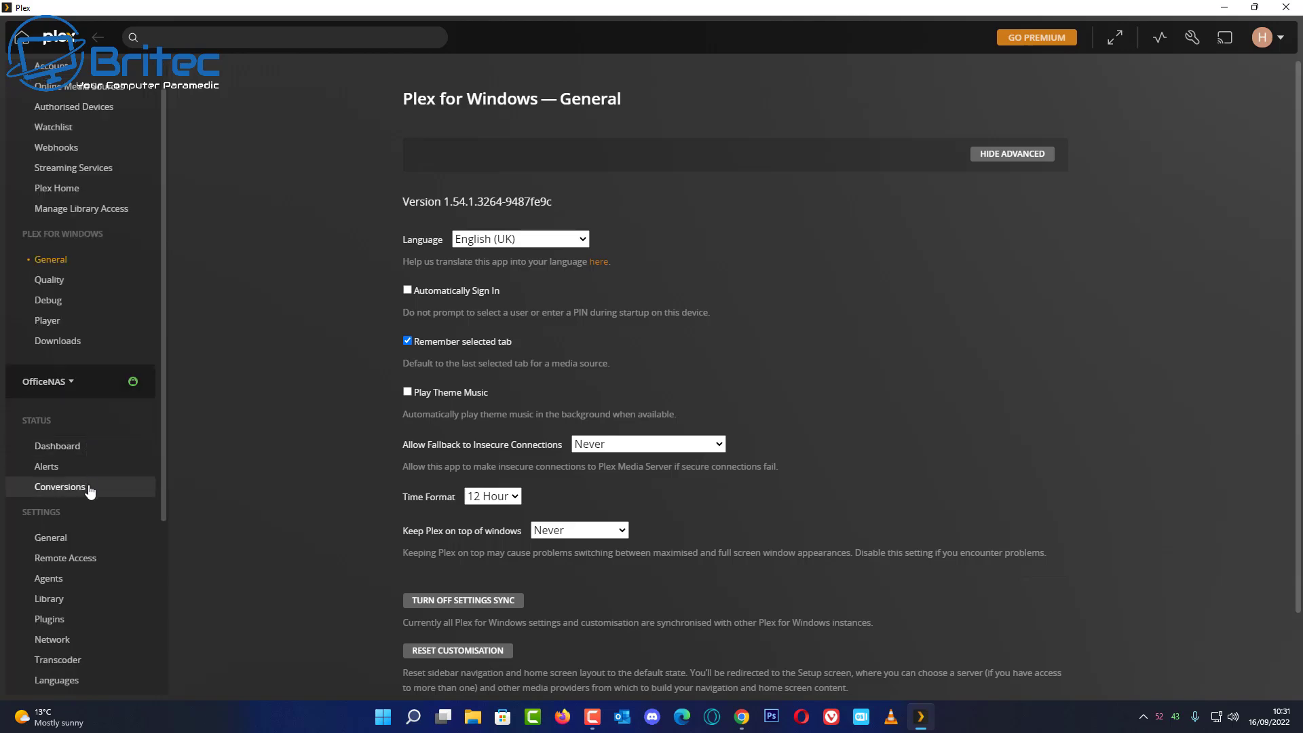
scroll(88, 492, "down", 3)
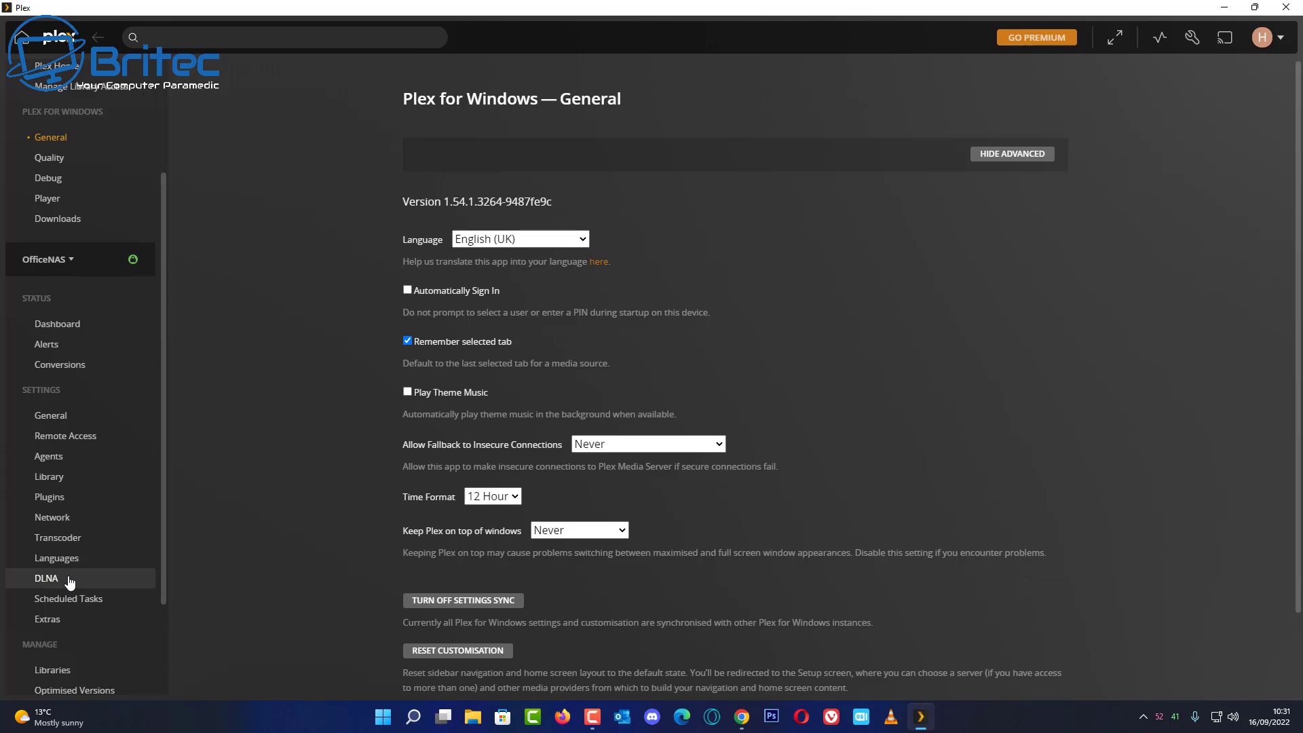
- Enable the OfficeNAS DLNA server, save the change, and toggle the advanced DLNA fields
left_click(69, 583)
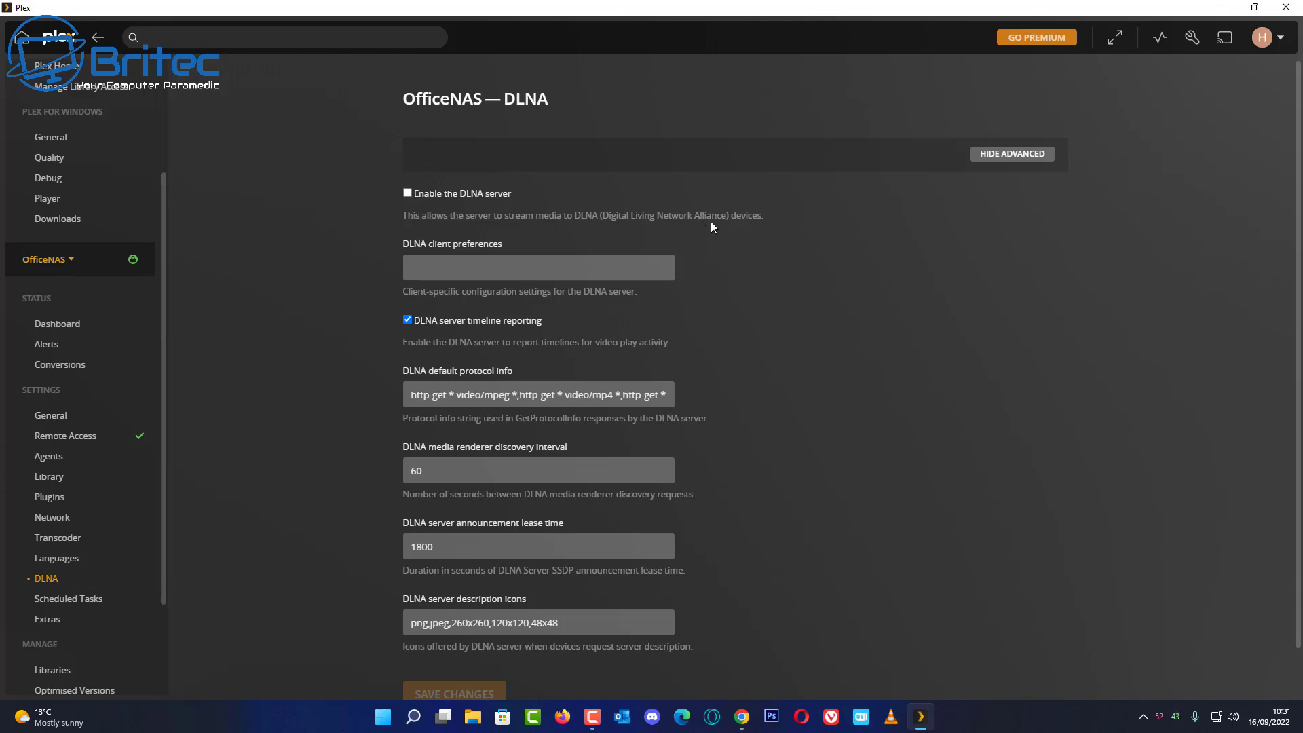
left_click(407, 193)
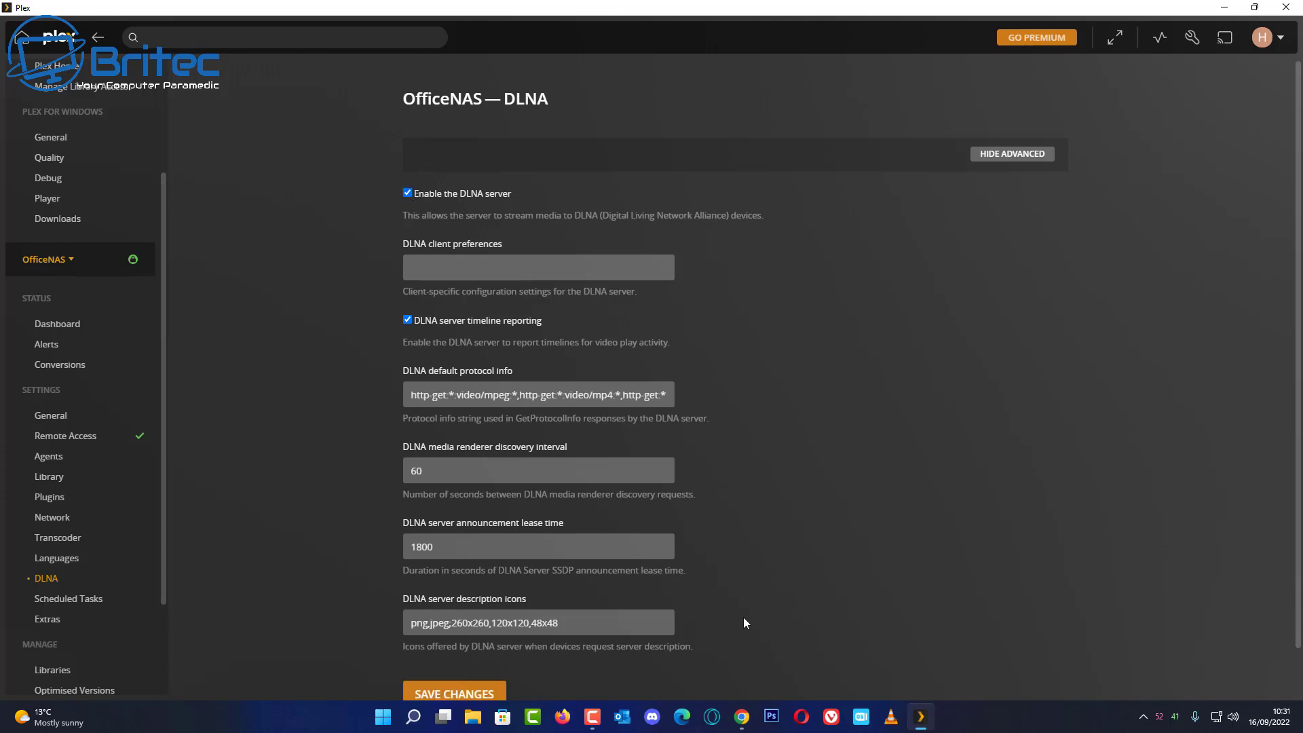
scroll(728, 622, "down", 1)
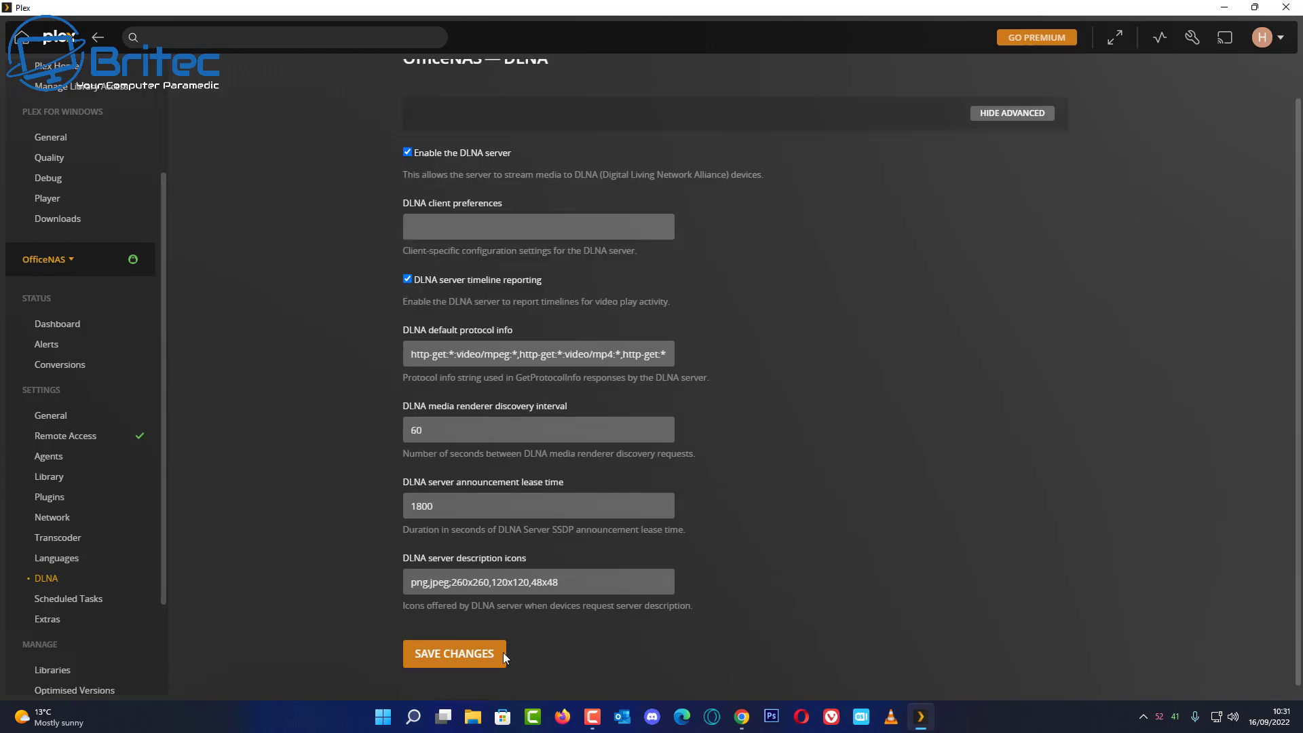
left_click(467, 662)
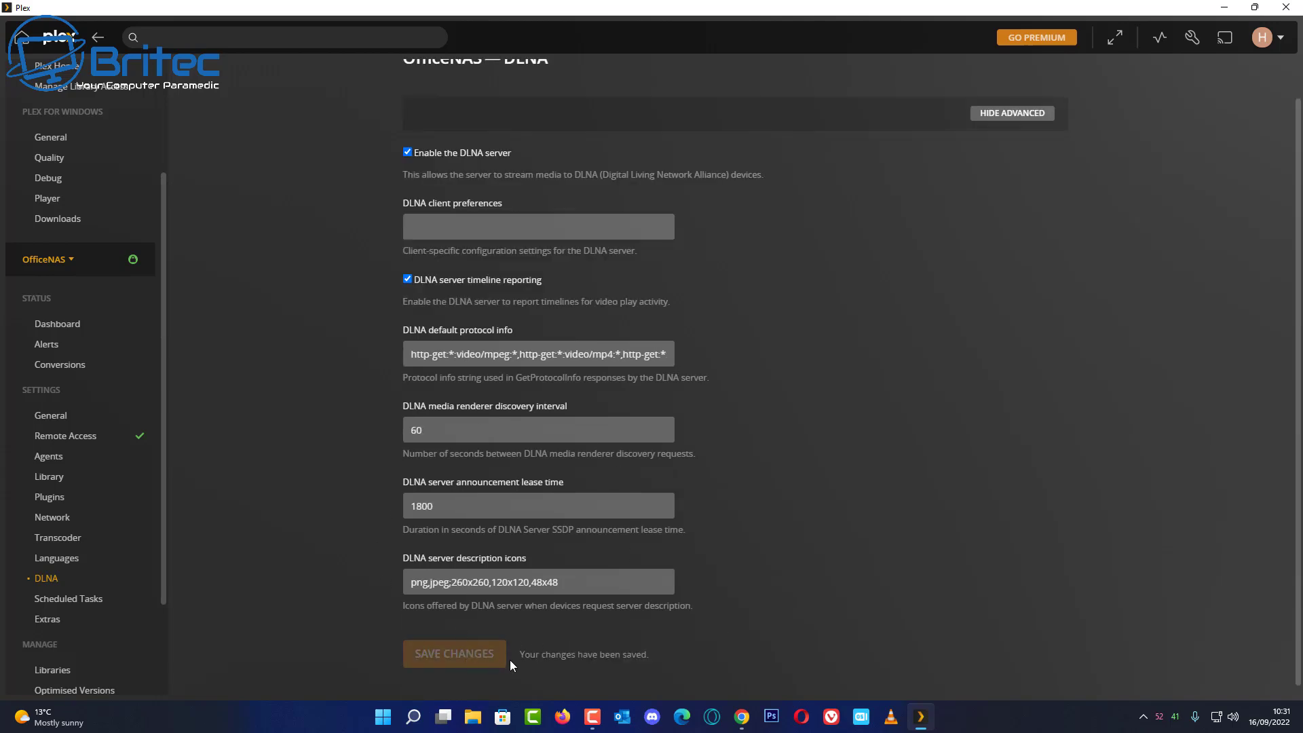
scroll(759, 533, "up", 1)
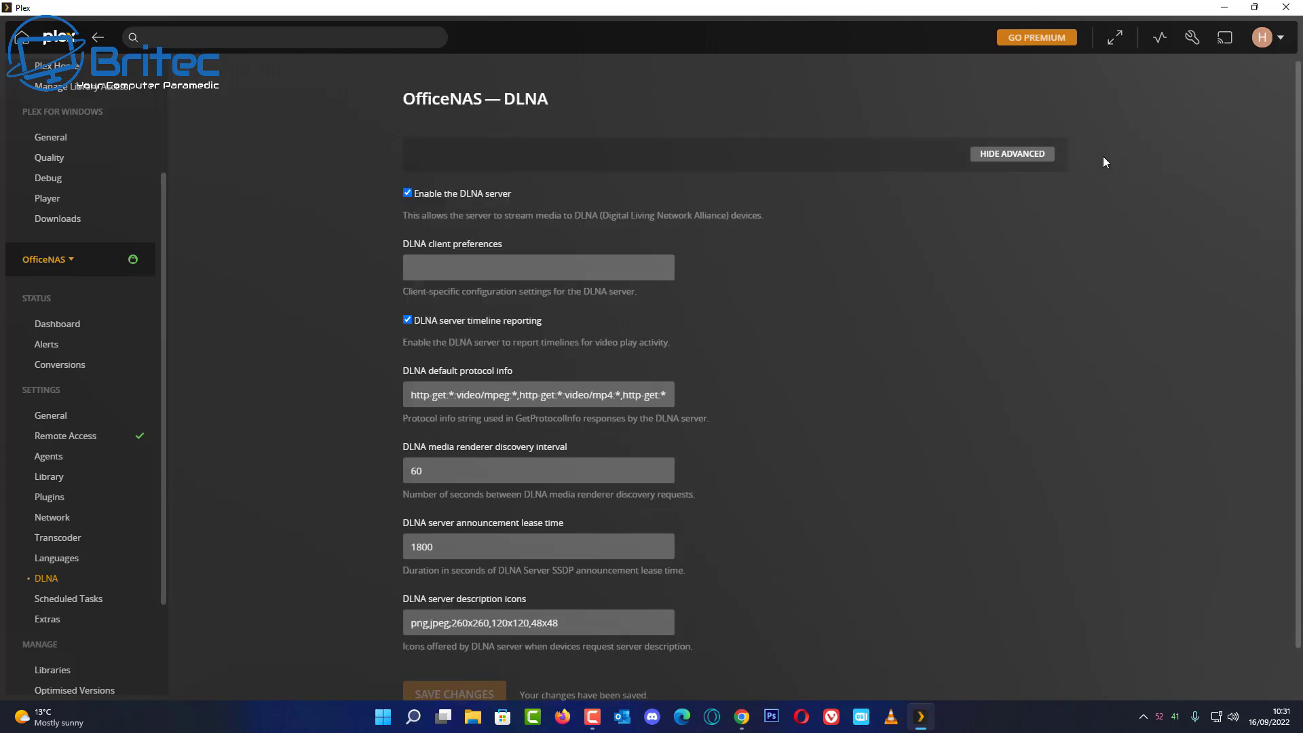
left_click(1013, 155)
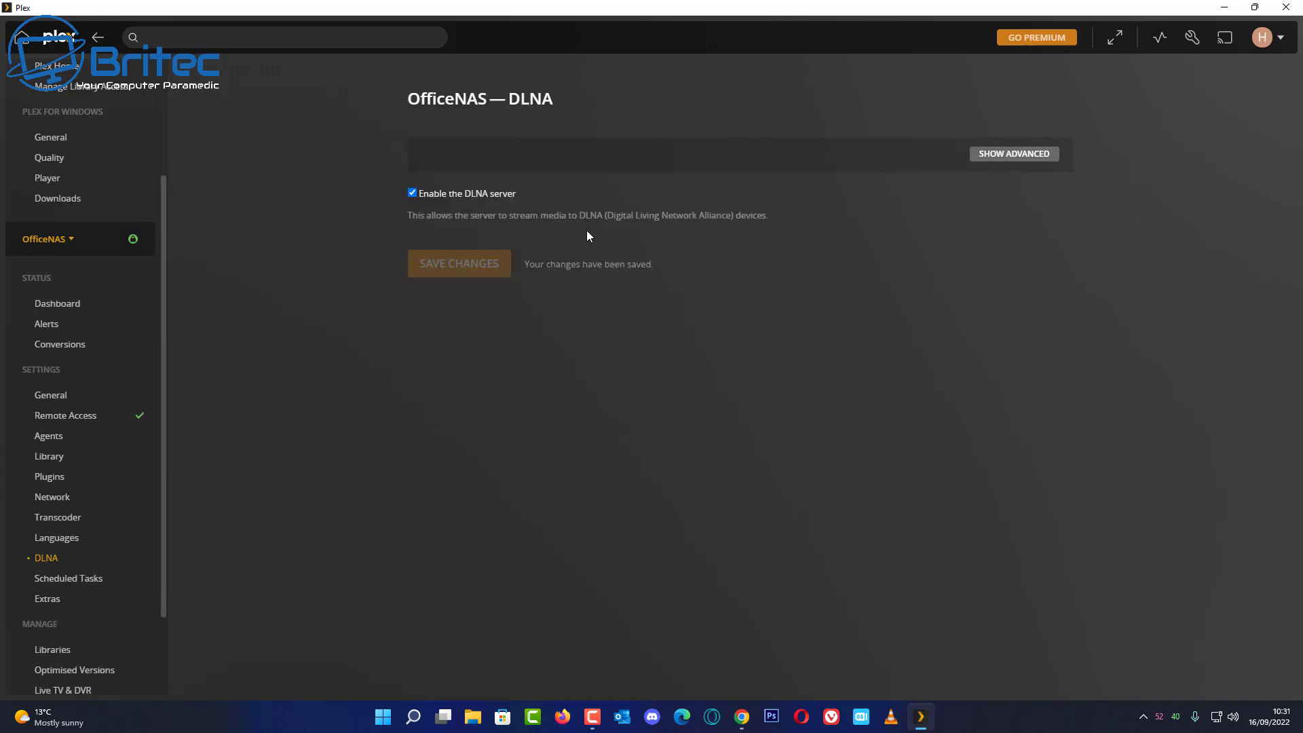
left_click(1009, 158)
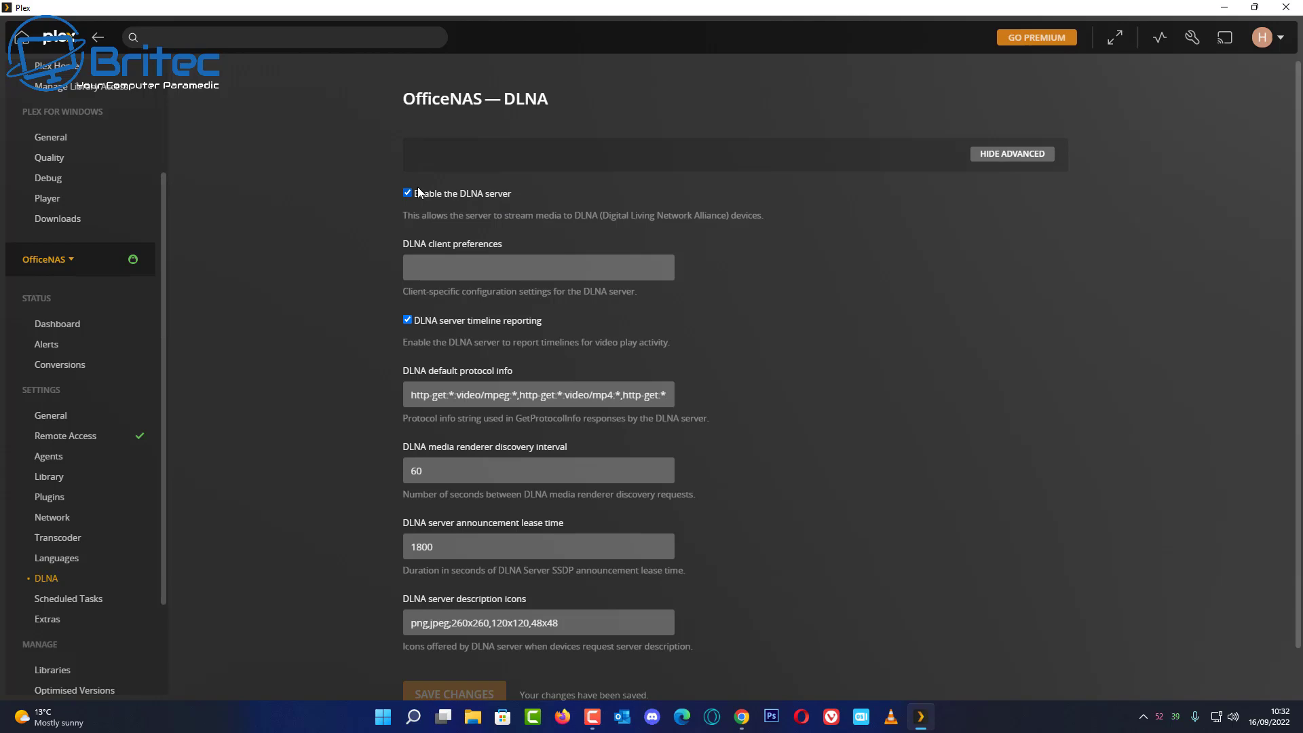
- Minimise Plex and open a new File Explorer window on the Network view
left_click(1225, 10)
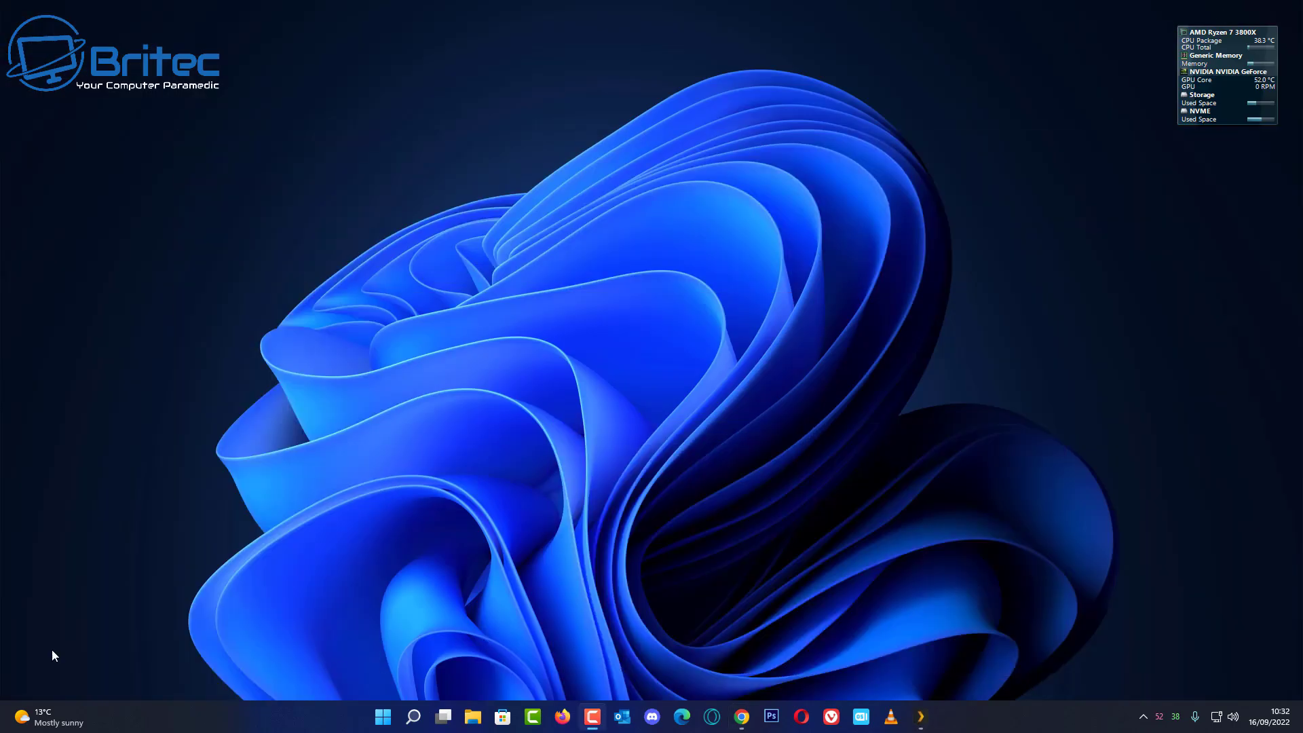
right_click(473, 706)
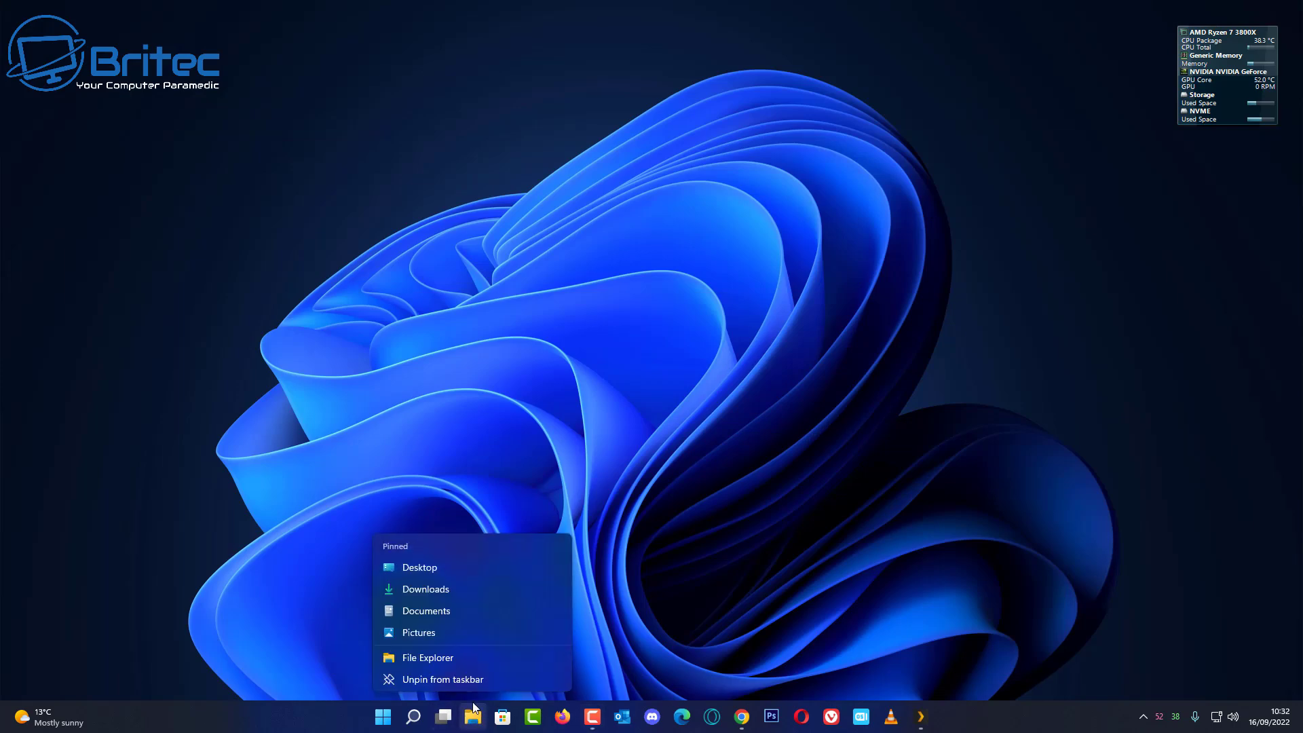
left_click(466, 659)
left_click(580, 426)
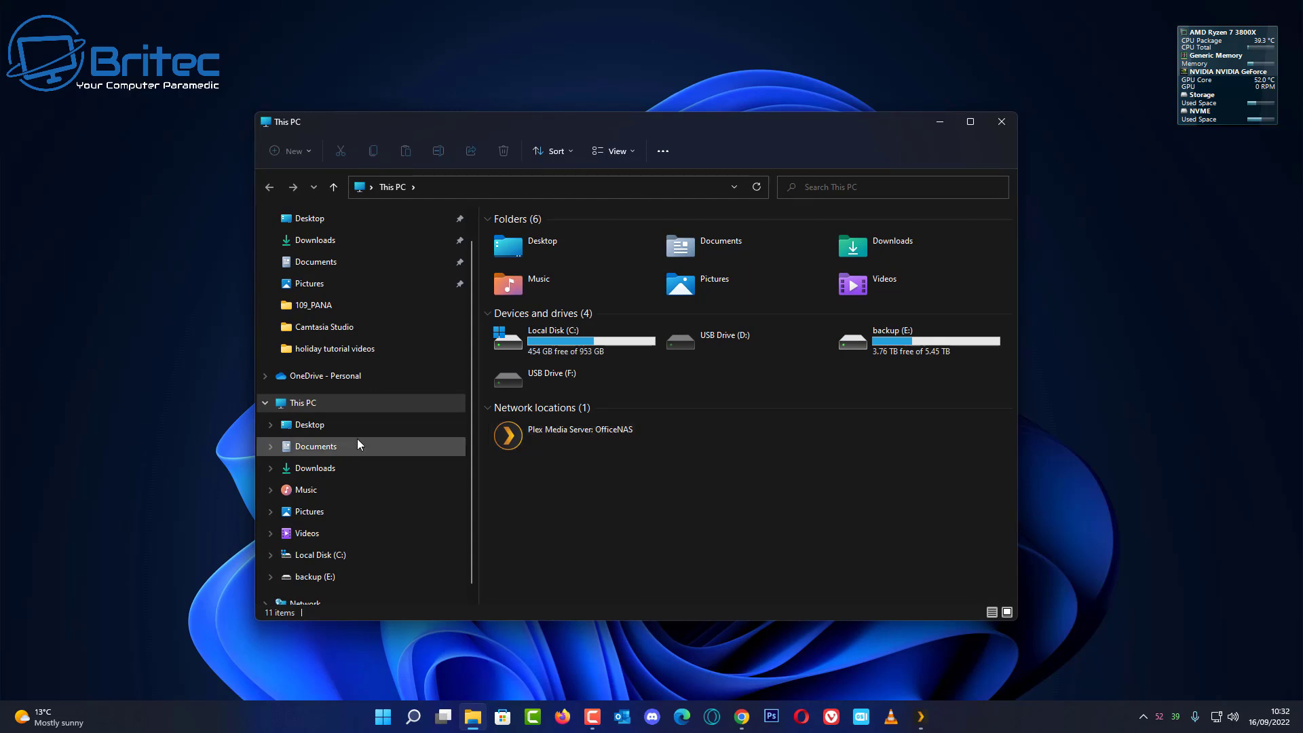
scroll(357, 441, "down", 1)
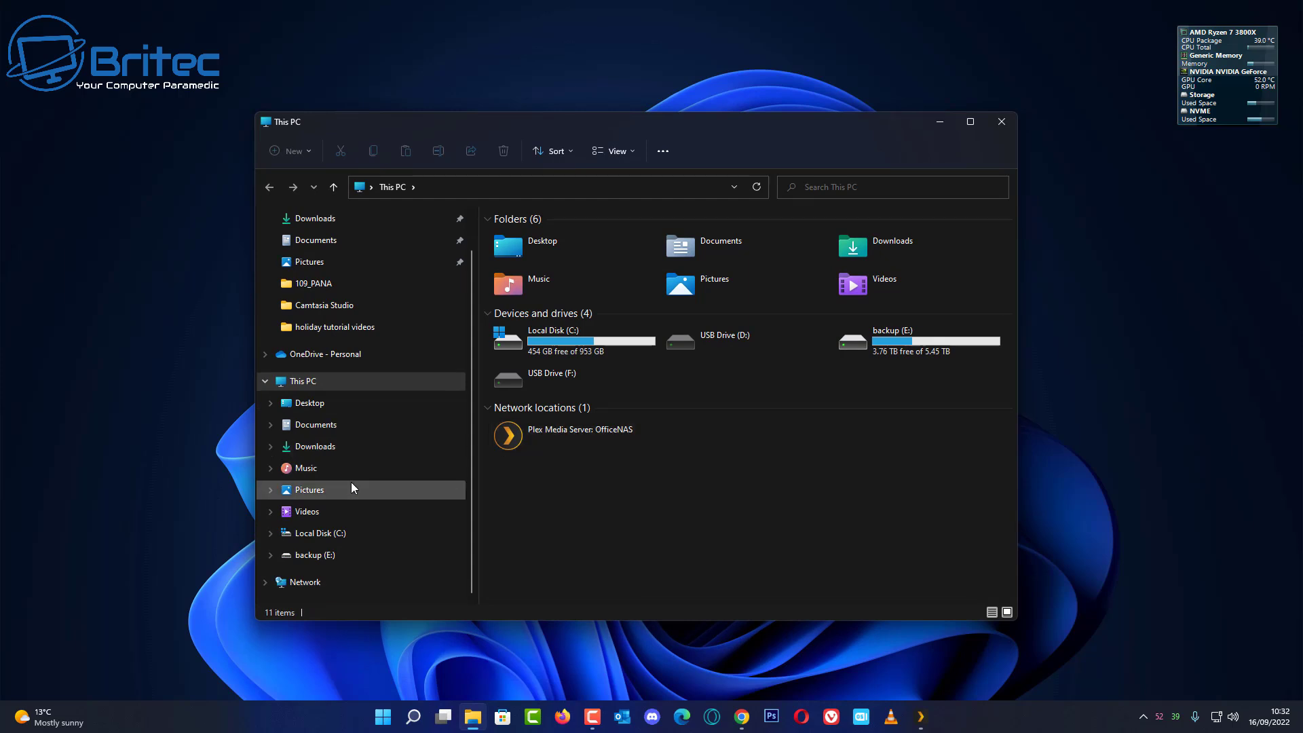
left_click(299, 582)
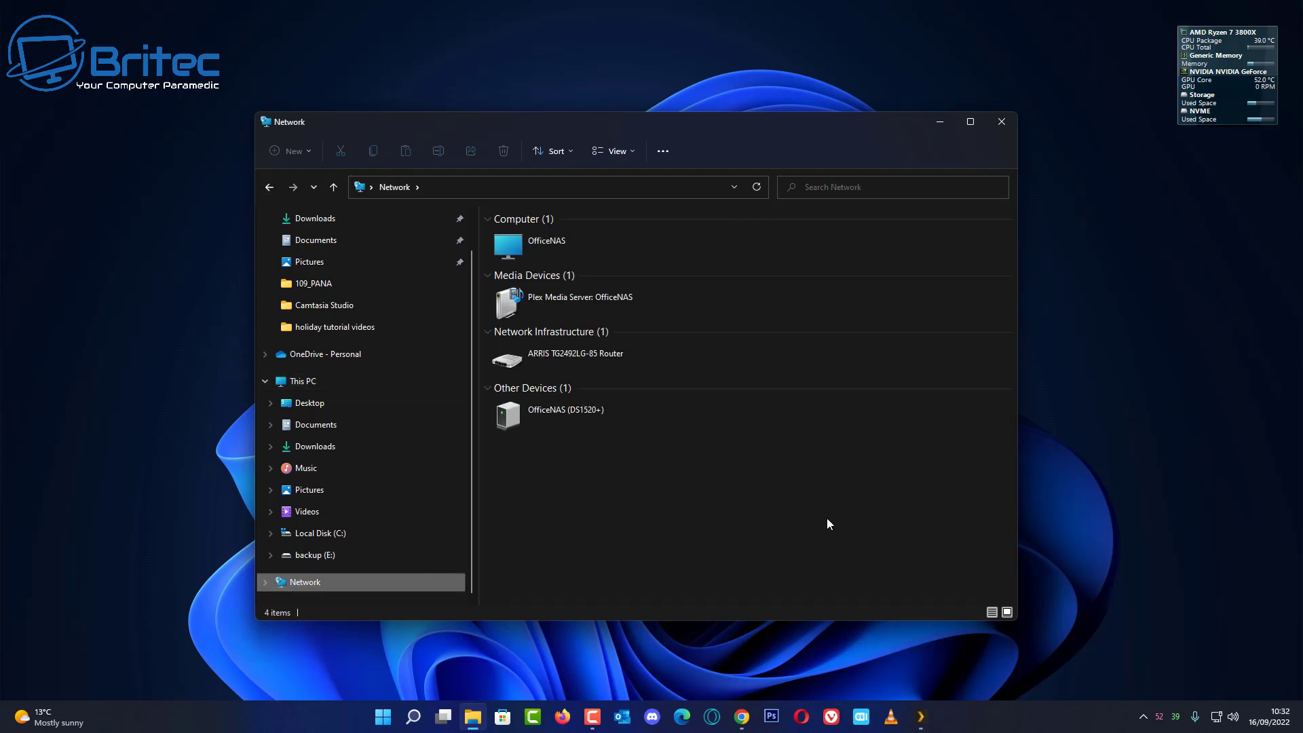
- Confirm OfficeNAS > Plex2 > Pixabay Copyright Free holds pixabay copyright free.mp4, then close Explorer
double_click(569, 235)
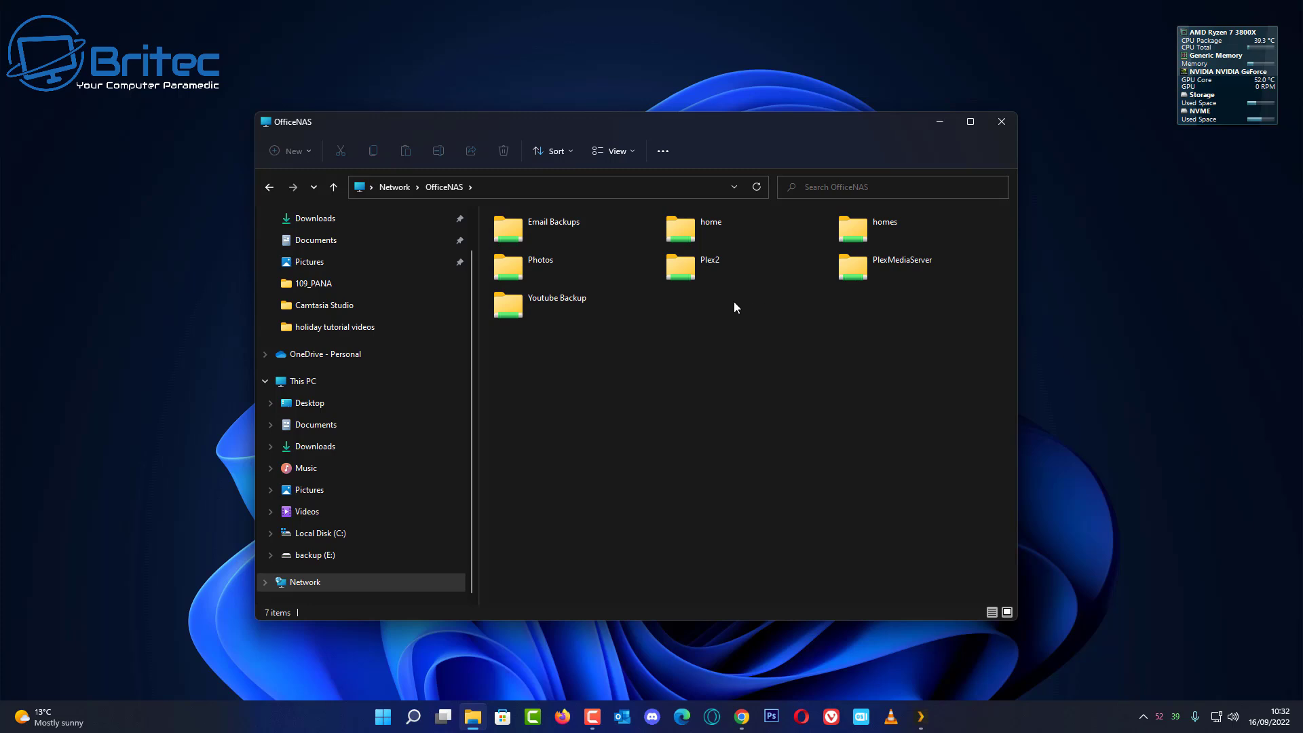
double_click(700, 259)
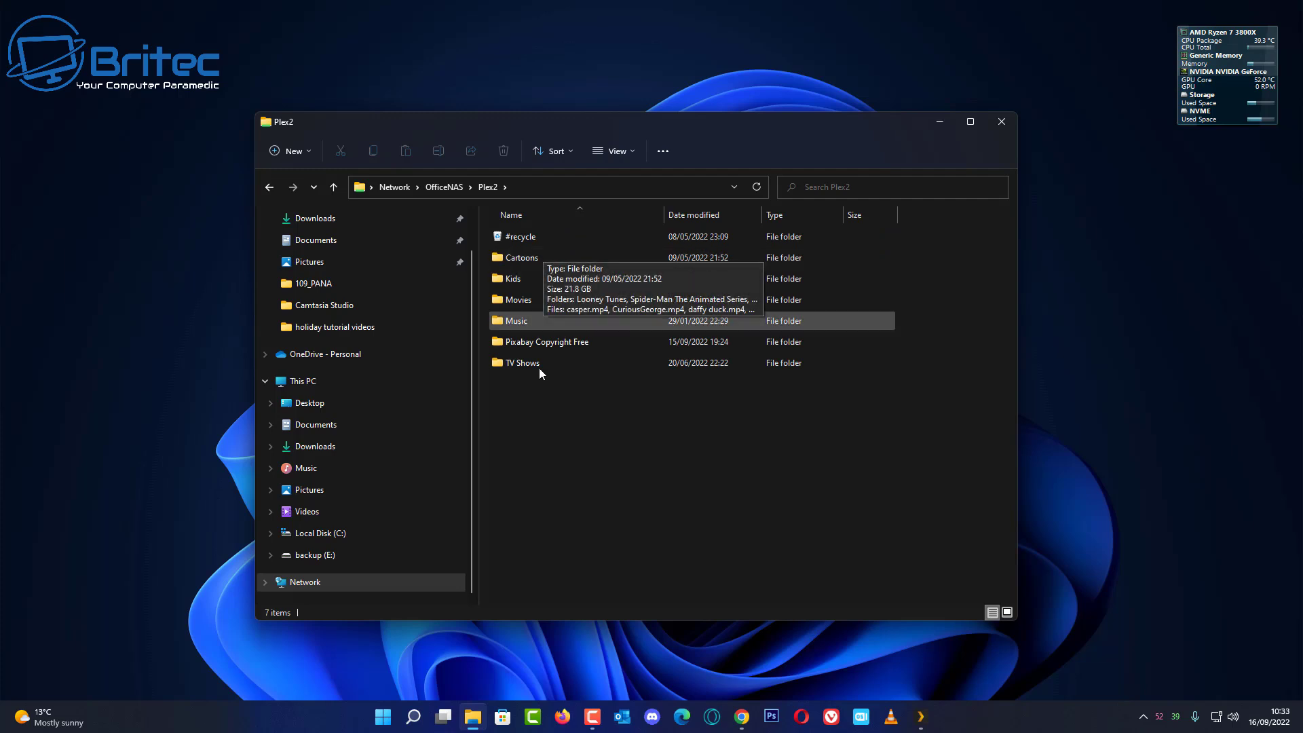
left_click(566, 345)
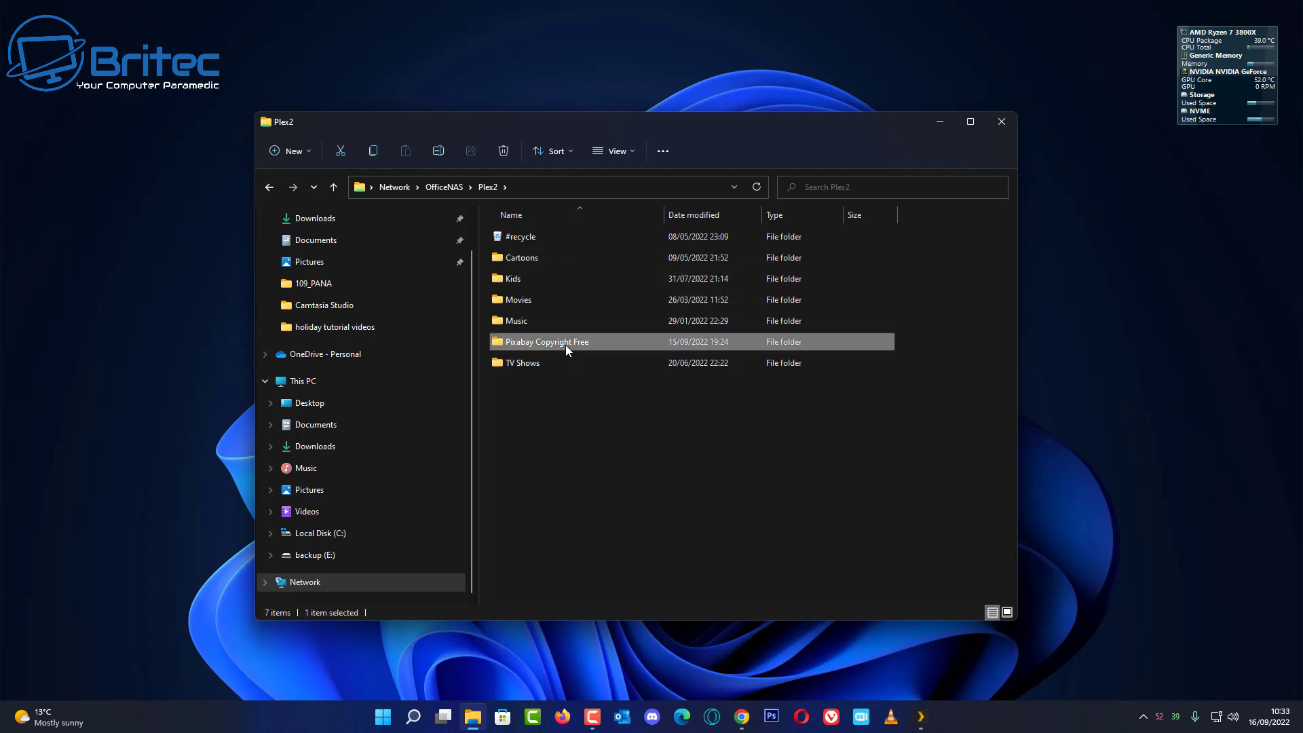
double_click(564, 345)
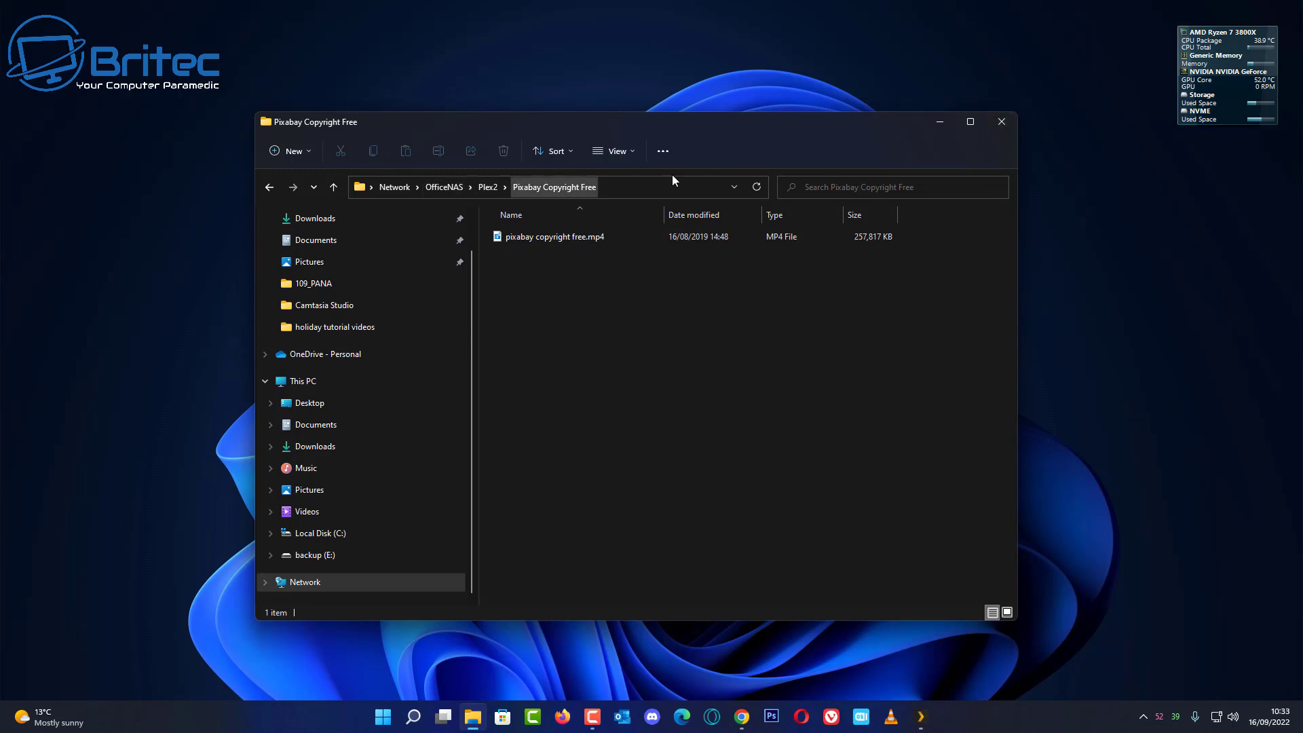
left_click(1003, 123)
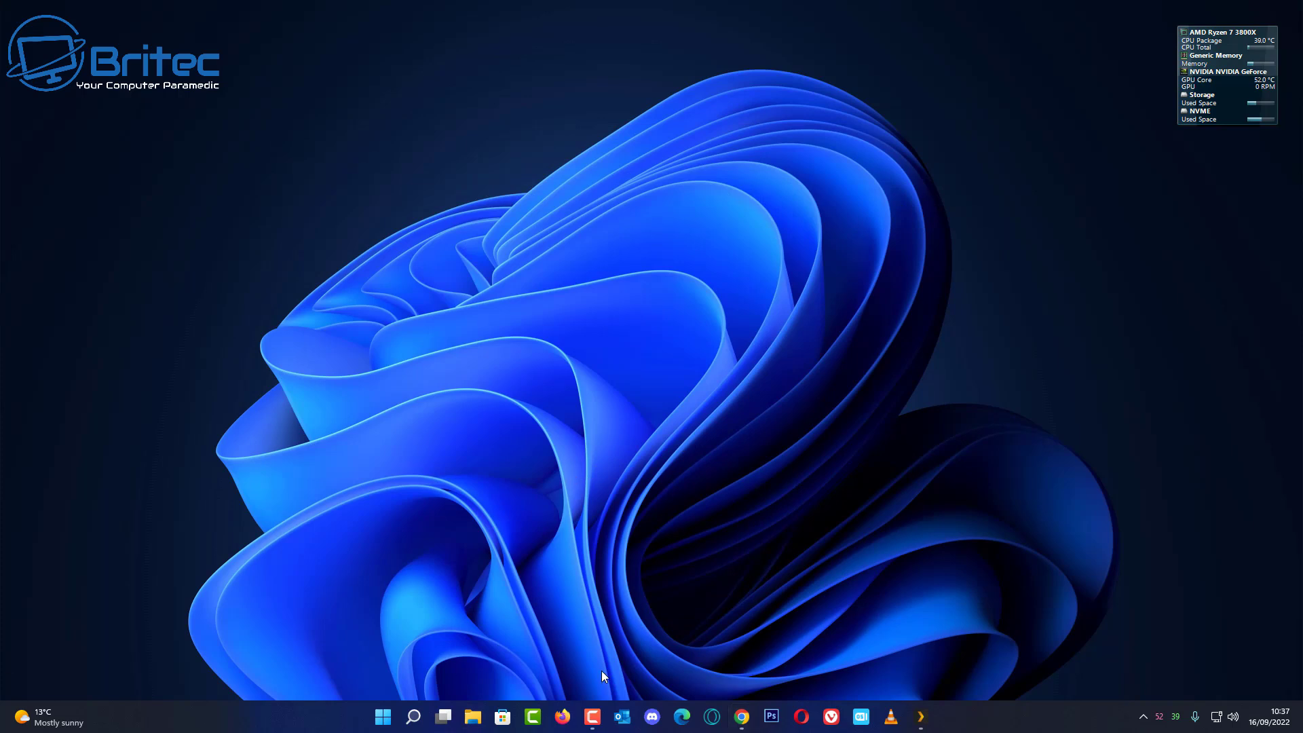
- In VLC's playlist view, browse Universal Plug'n'Play and select Plex Media Server: OfficeNAS
left_click(891, 716)
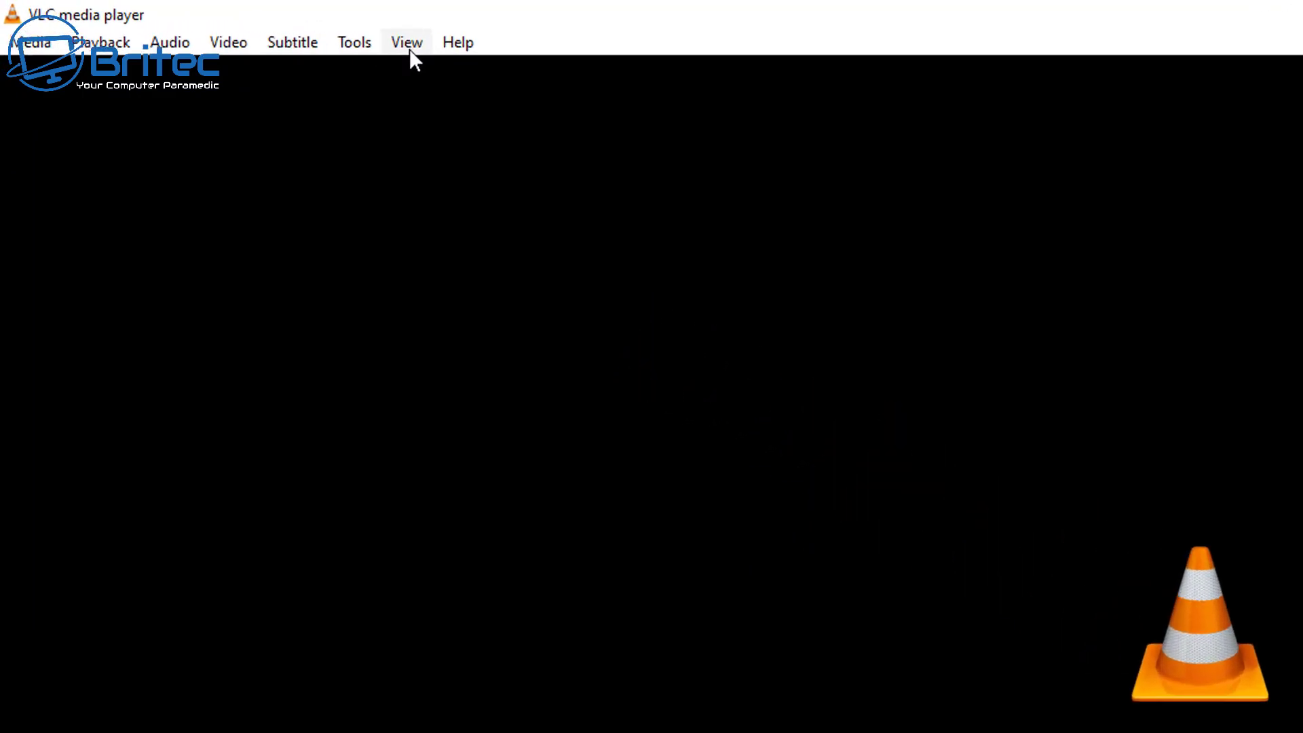
left_click(450, 45)
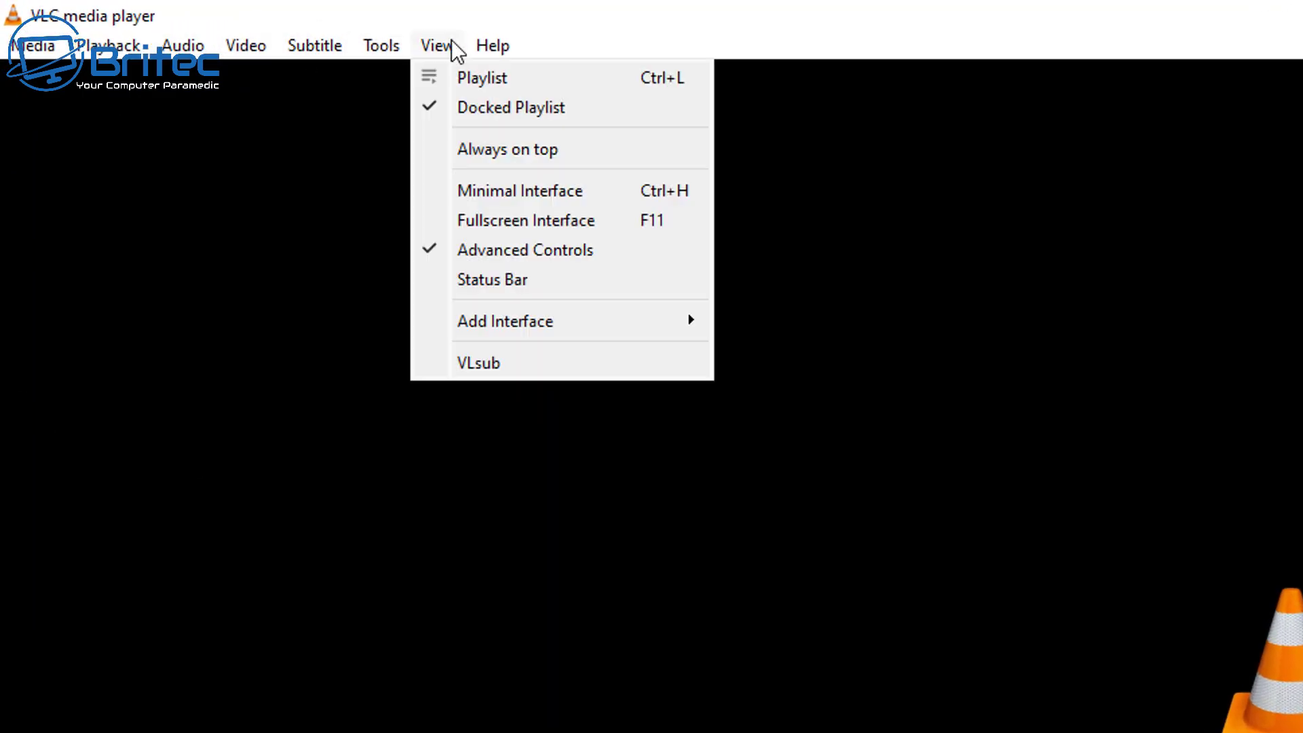
left_click(544, 76)
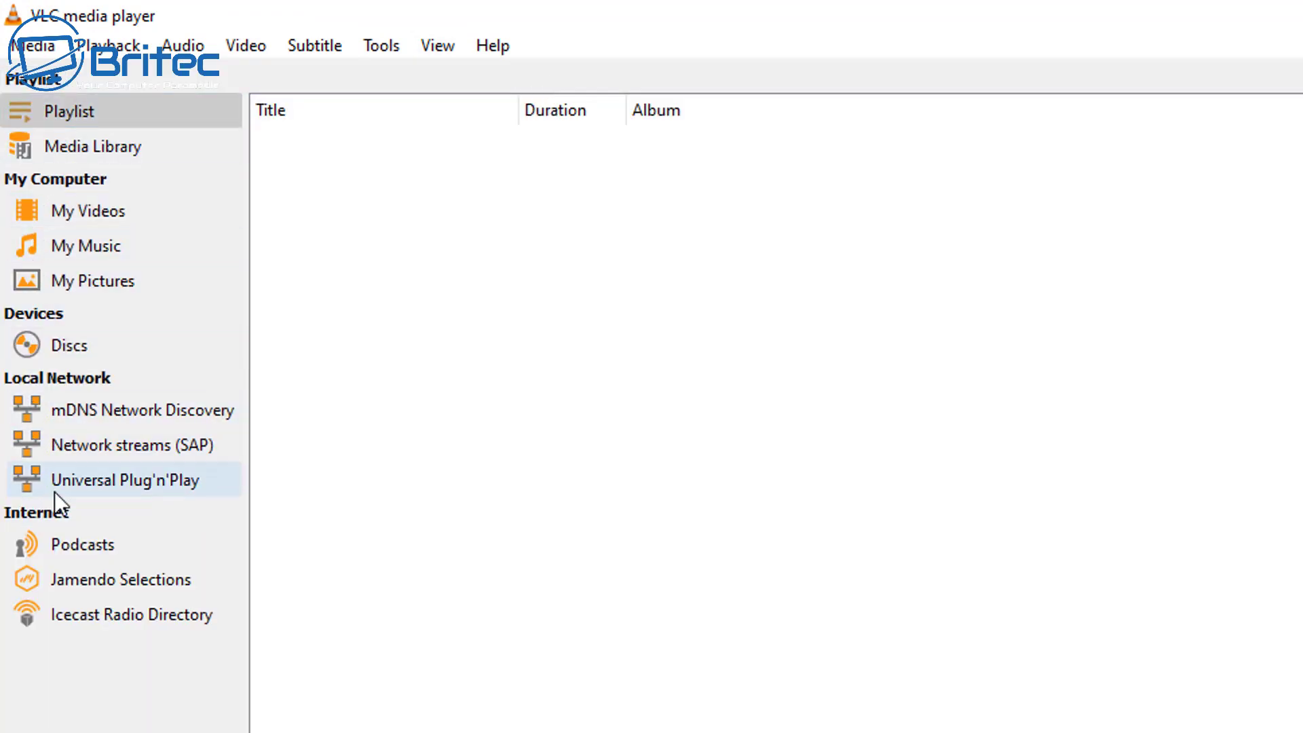
left_click(218, 478)
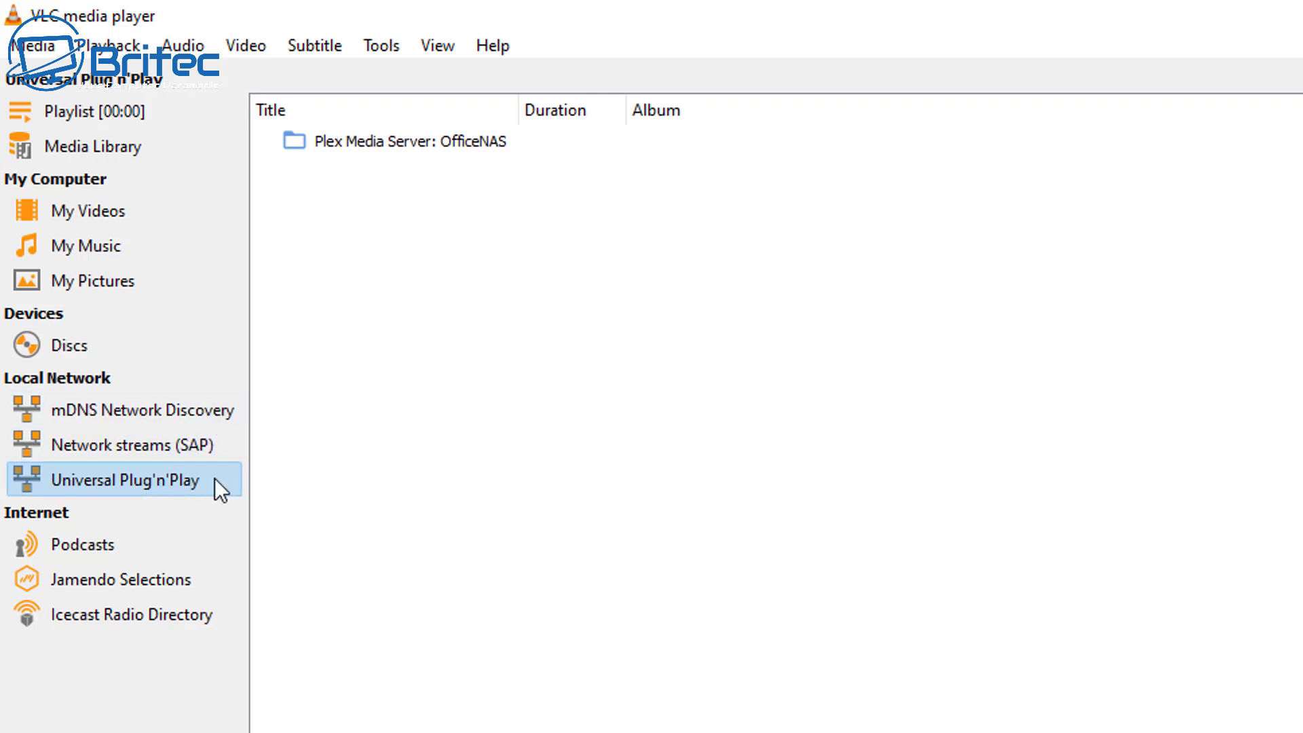
left_click(518, 145)
- Expand OfficeNAS > Video > Films > By Folder > Pixabay Copyright Free and play its 01:22 video
double_click(504, 140)
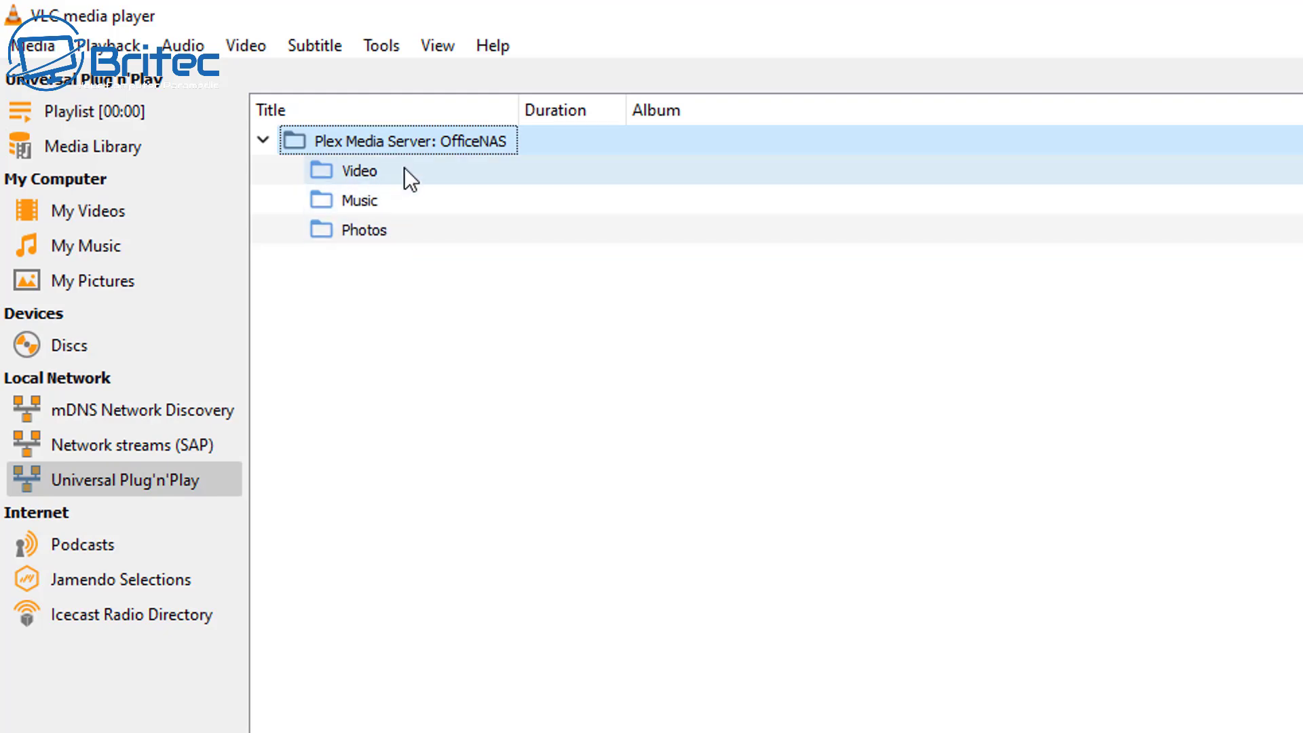
double_click(404, 171)
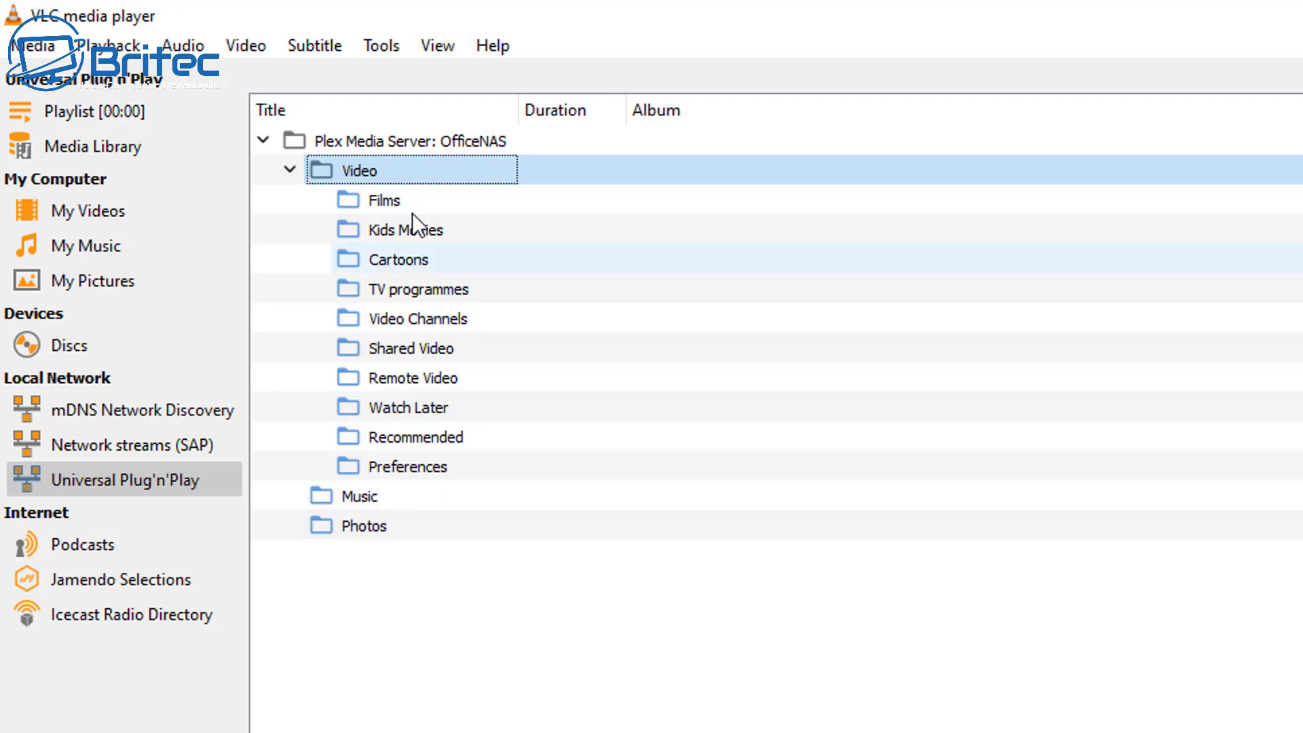
left_click(407, 204)
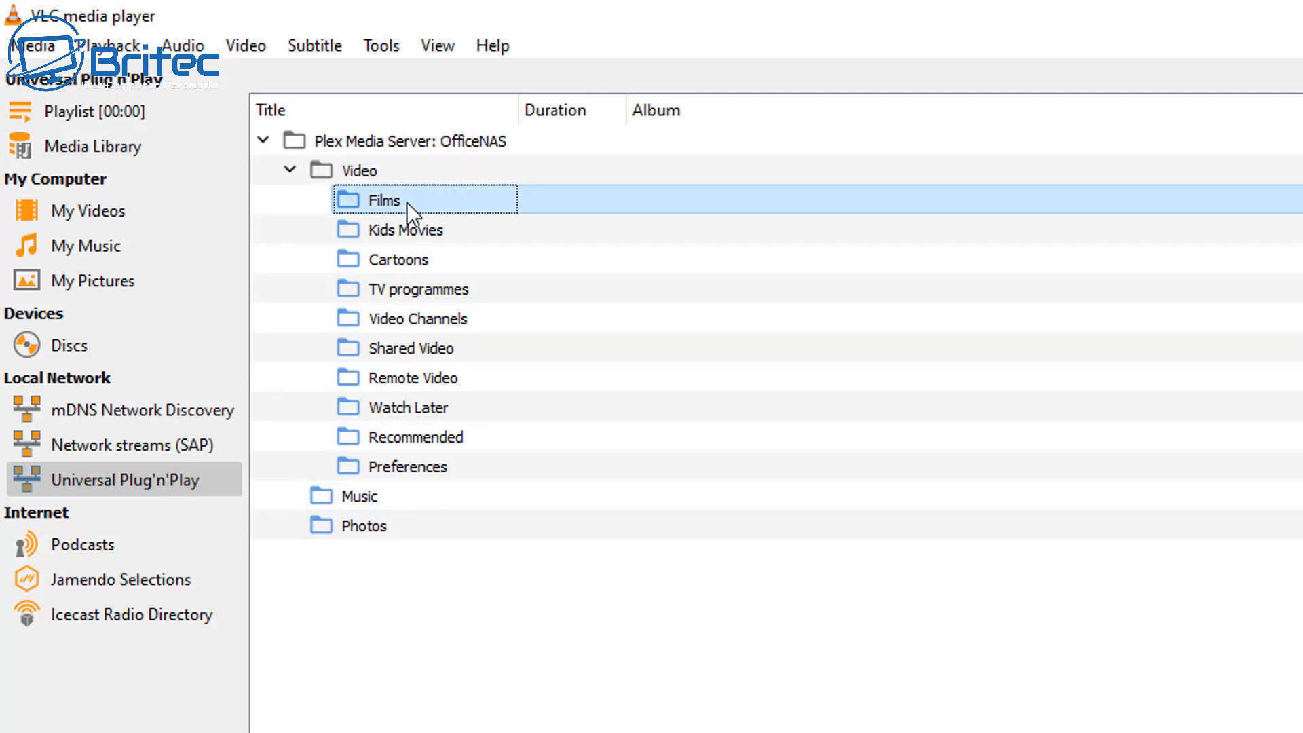
double_click(405, 202)
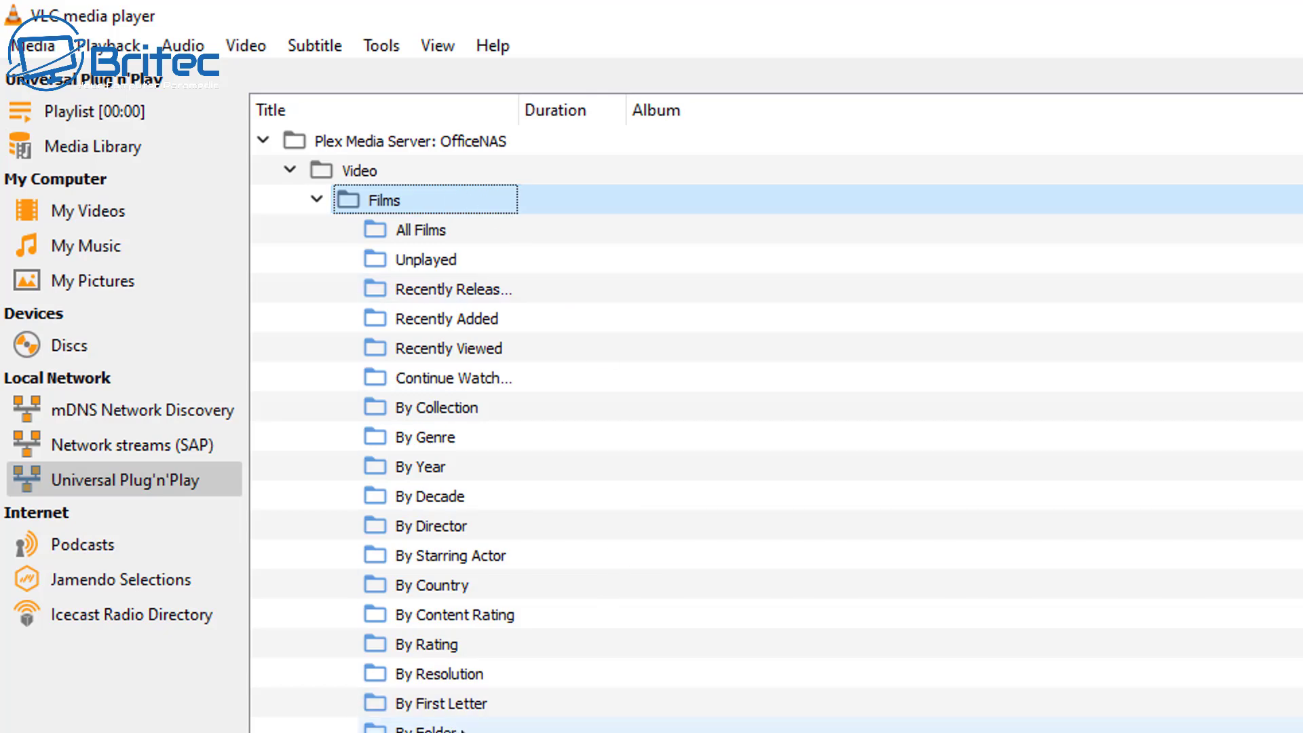
double_click(448, 731)
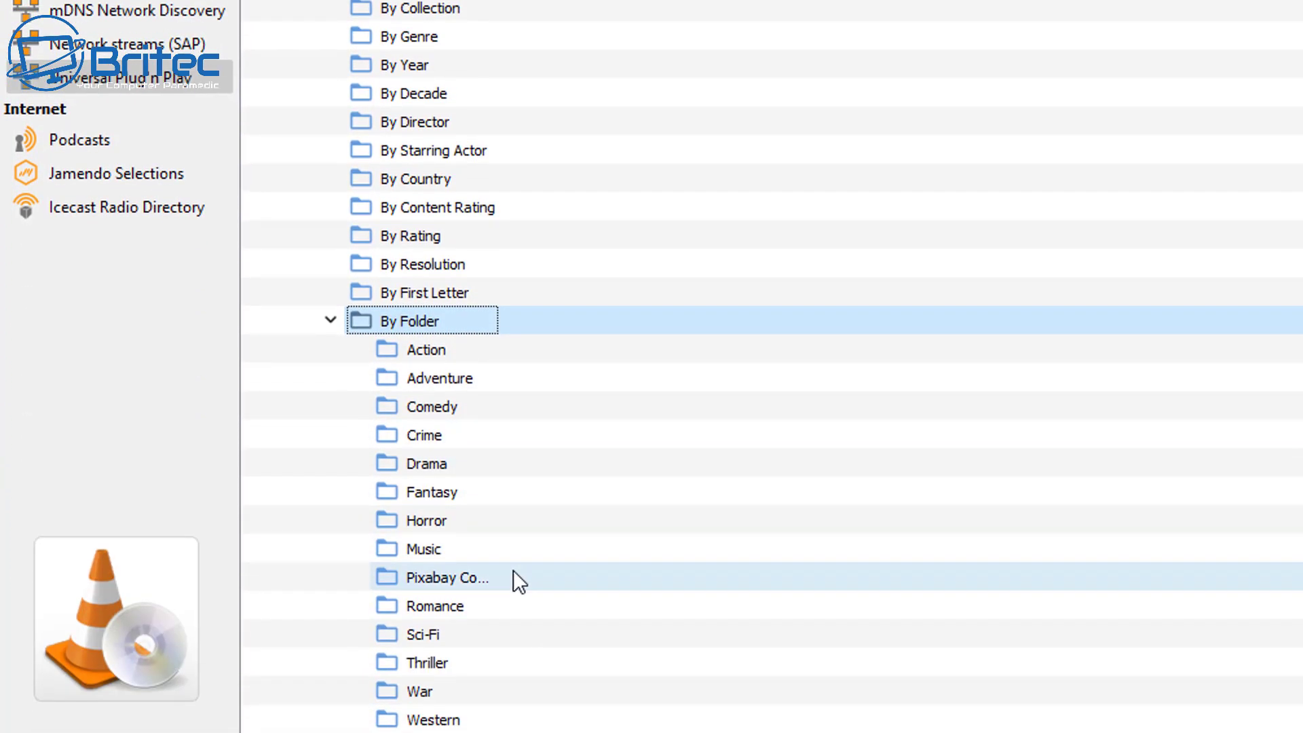
double_click(513, 575)
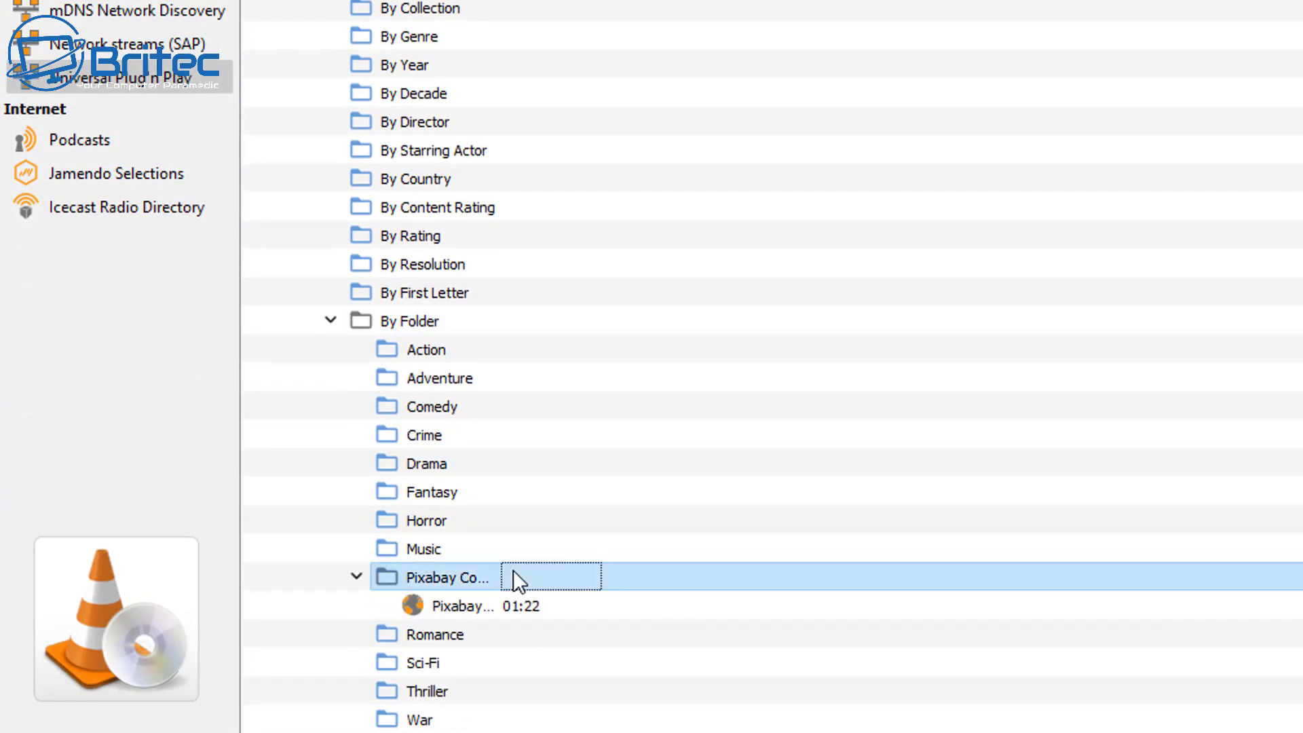
double_click(448, 607)
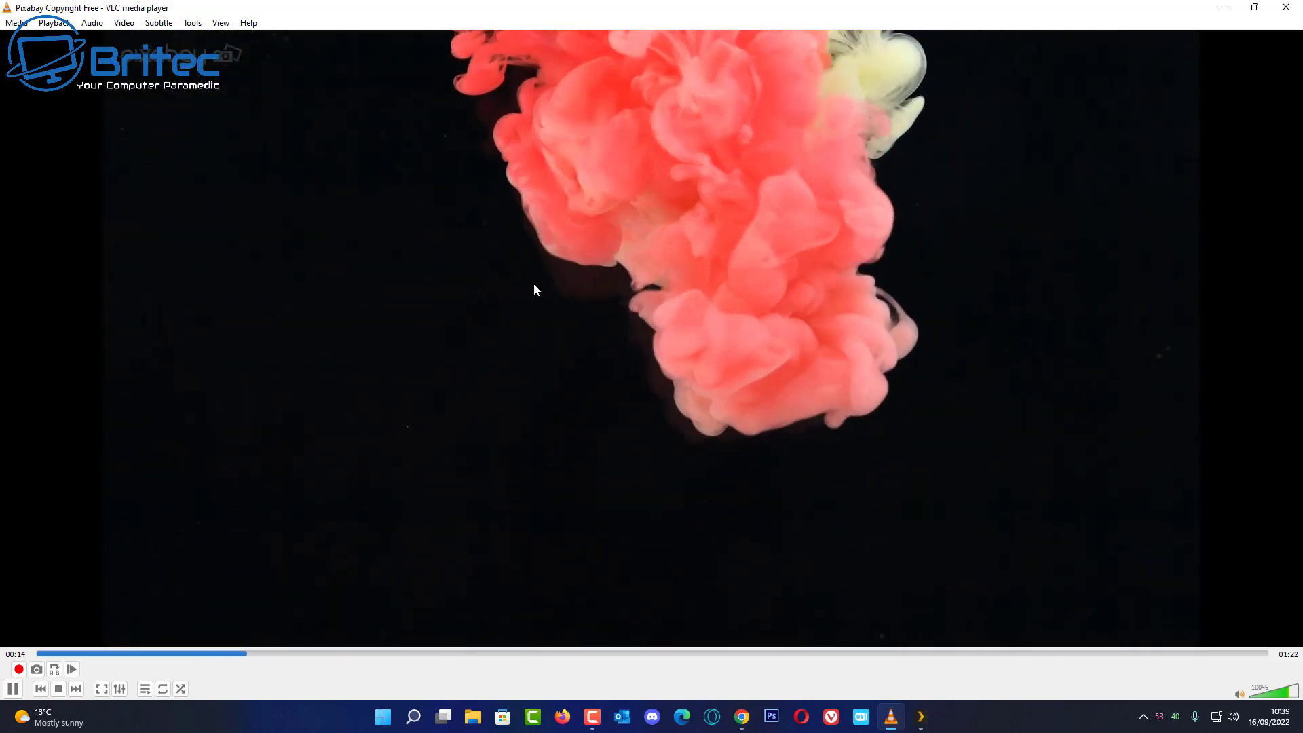
- Pause the streamed Pixabay video at 00:38 from its right-click menu
right_click(561, 274)
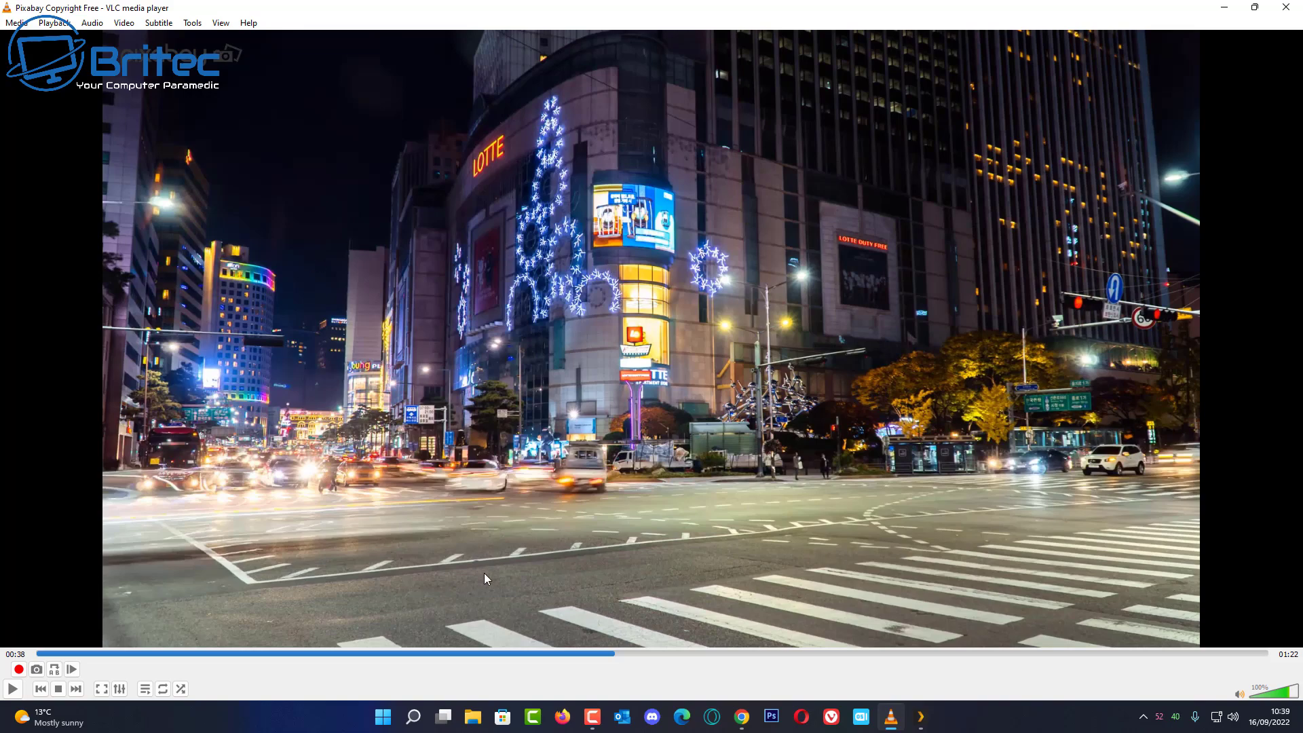
- Close VLC media player after the Plex-streamed video test, returning to the Windows desktop
left_click(1285, 10)
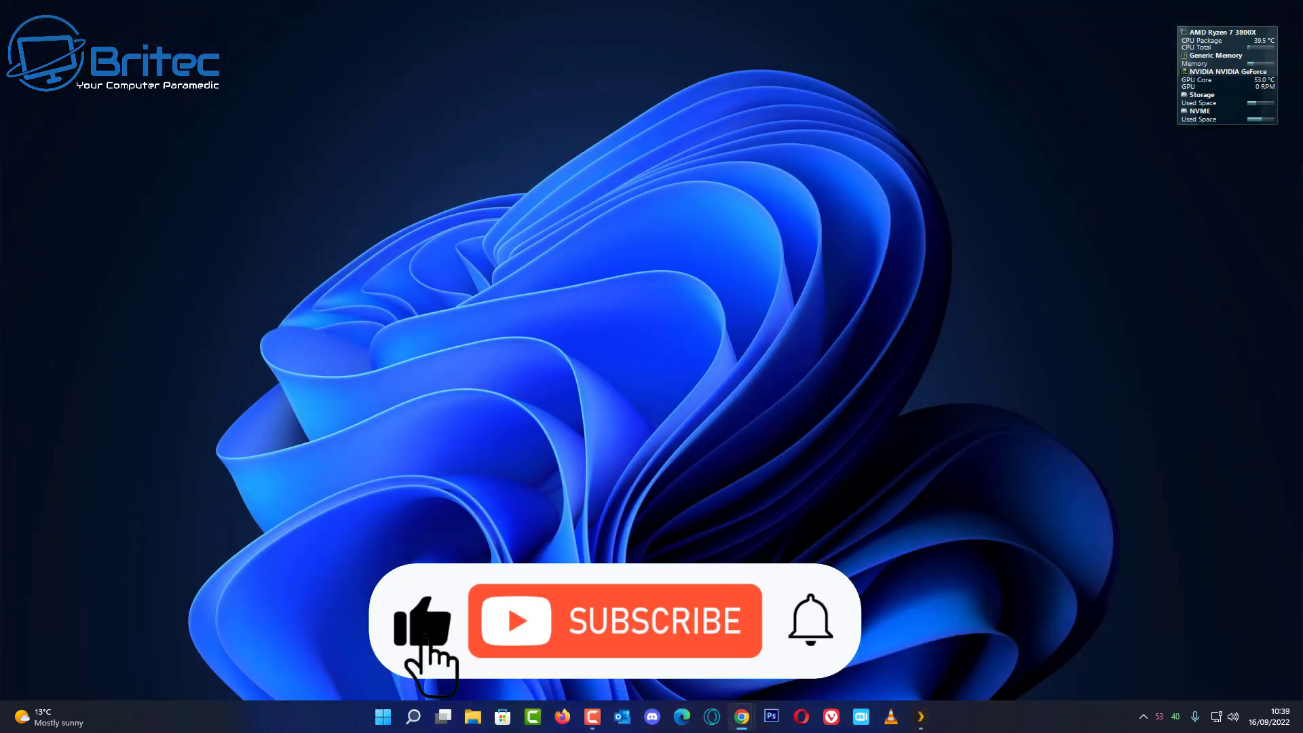